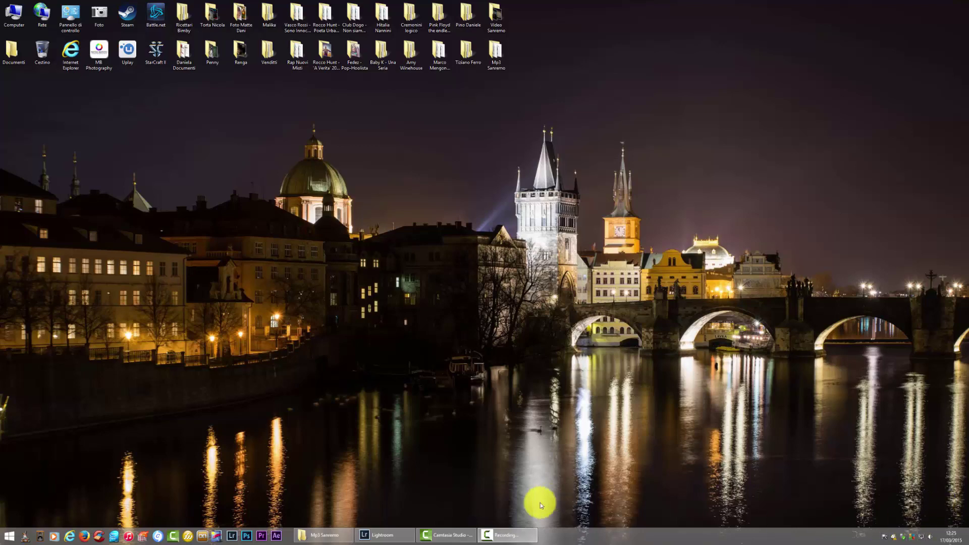
- Restore the Lightroom window showing the Charles Bridge night photo in Develop
{"action": "left_click", "coordinate": [389, 534]}
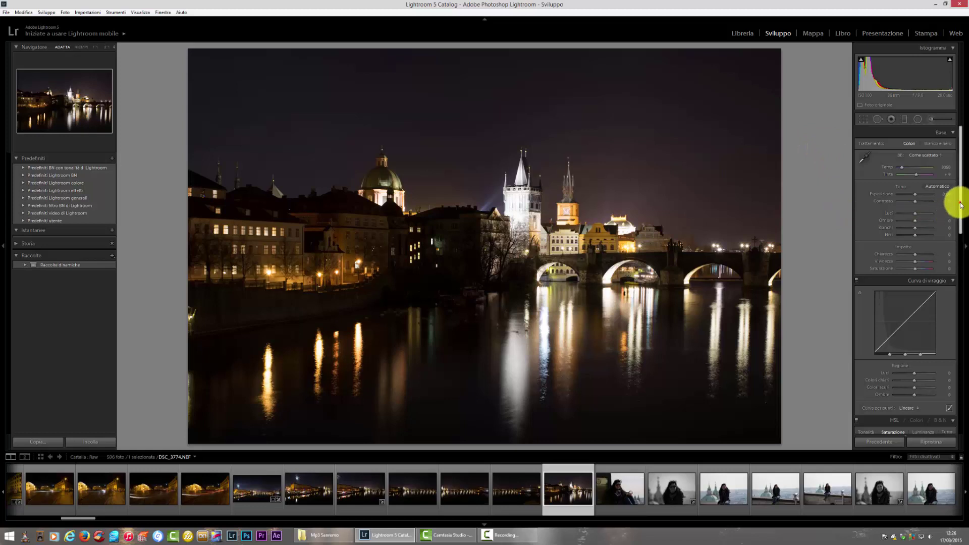
- Enable lens profile corrections and set the post-crop vignetting amount to −10
{"action": "left_click_drag", "start_coordinate": [960, 205], "coordinate": [958, 411]}
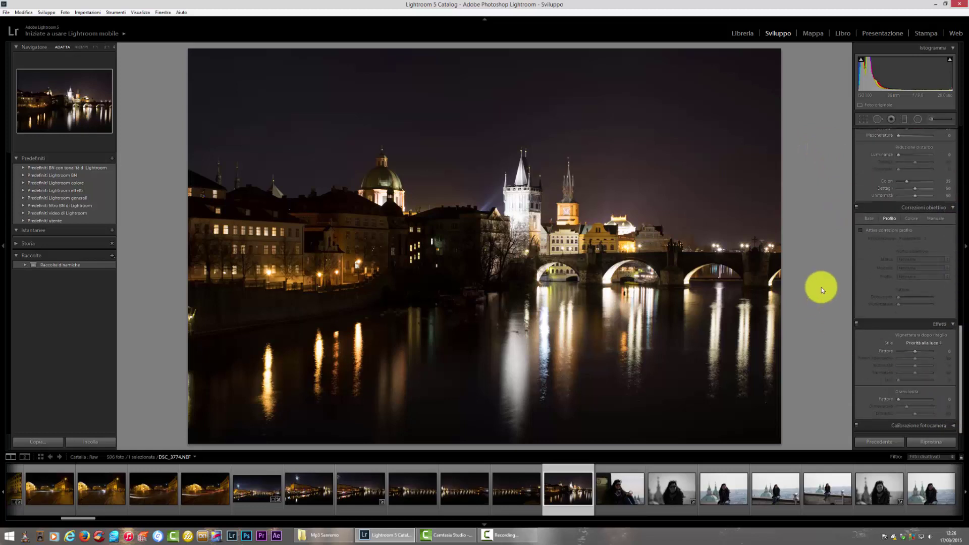
{"action": "left_click", "coordinate": [870, 231]}
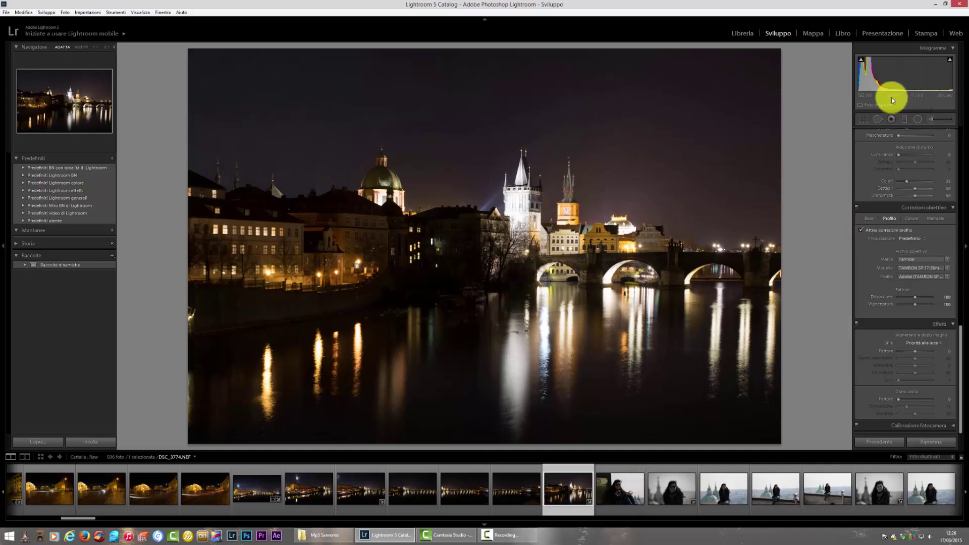
{"action": "left_click", "coordinate": [949, 350]}
{"action": "type", "text": "-10"}
{"action": "key", "text": "Return"}
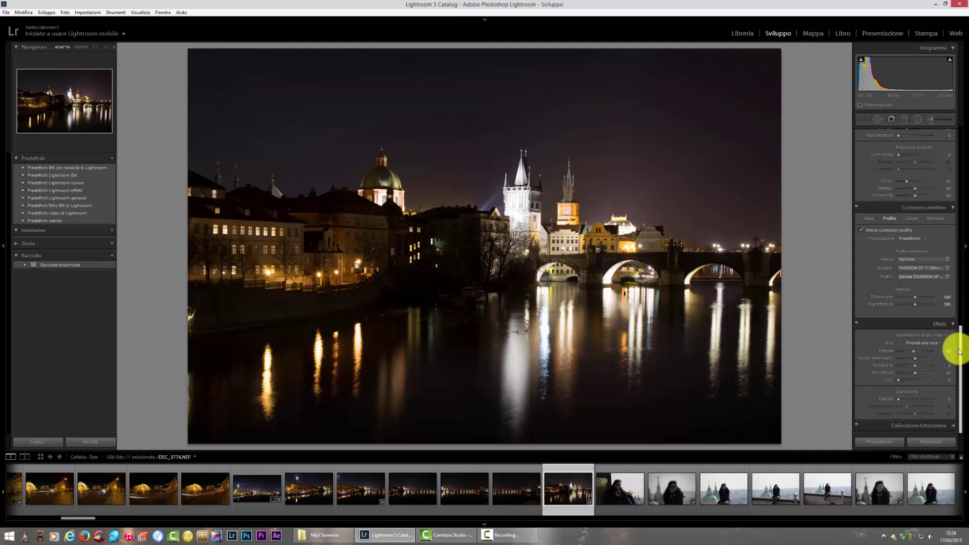
- Set luminance noise reduction to 35 with its detail and contrast at 100
{"action": "left_click_drag", "start_coordinate": [958, 346], "coordinate": [959, 306]}
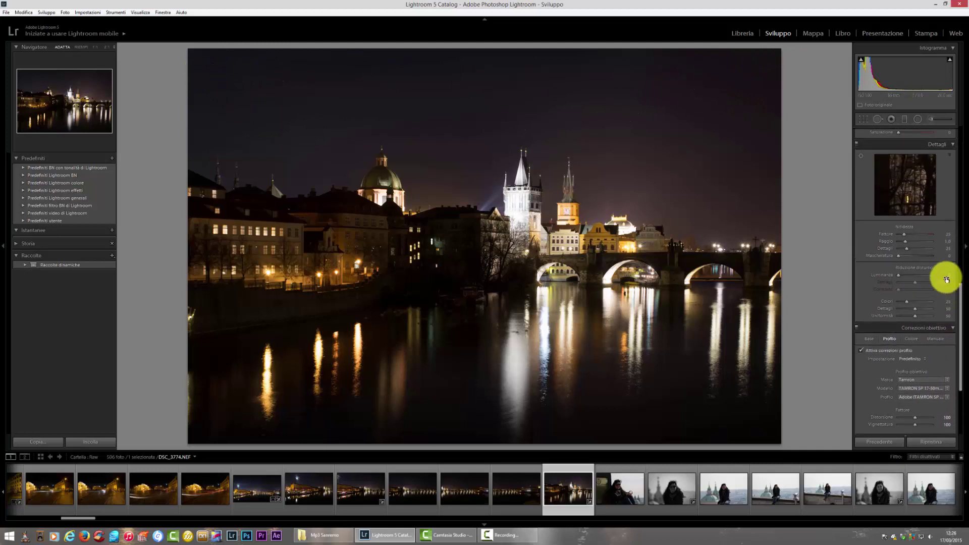
{"action": "left_click", "coordinate": [945, 275]}
{"action": "type", "text": "35"}
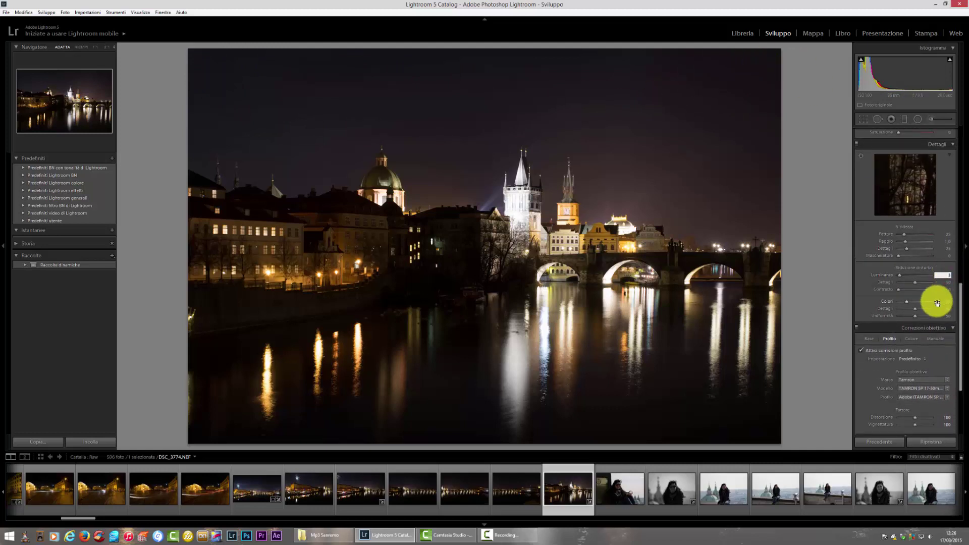
{"action": "key", "text": "Return"}
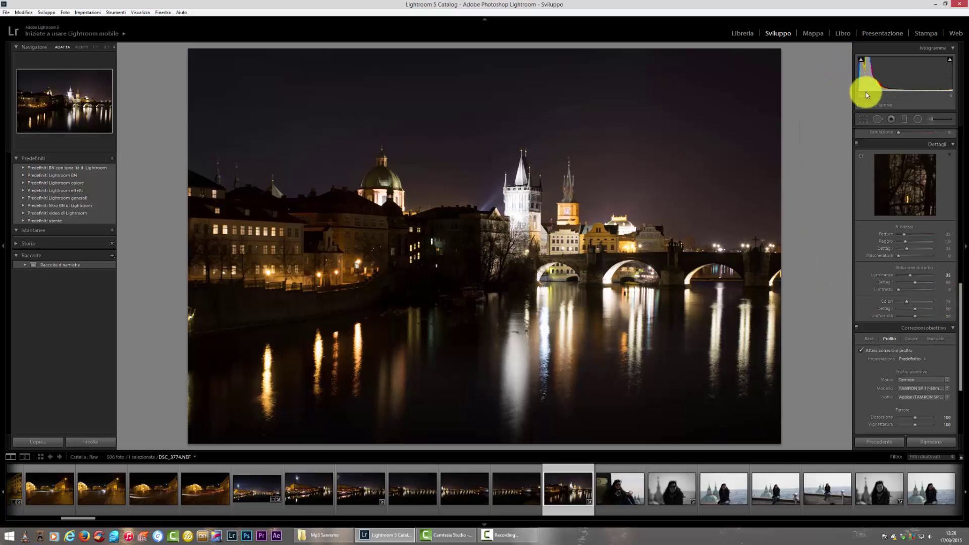
{"action": "left_click_drag", "start_coordinate": [926, 284], "coordinate": [946, 289]}
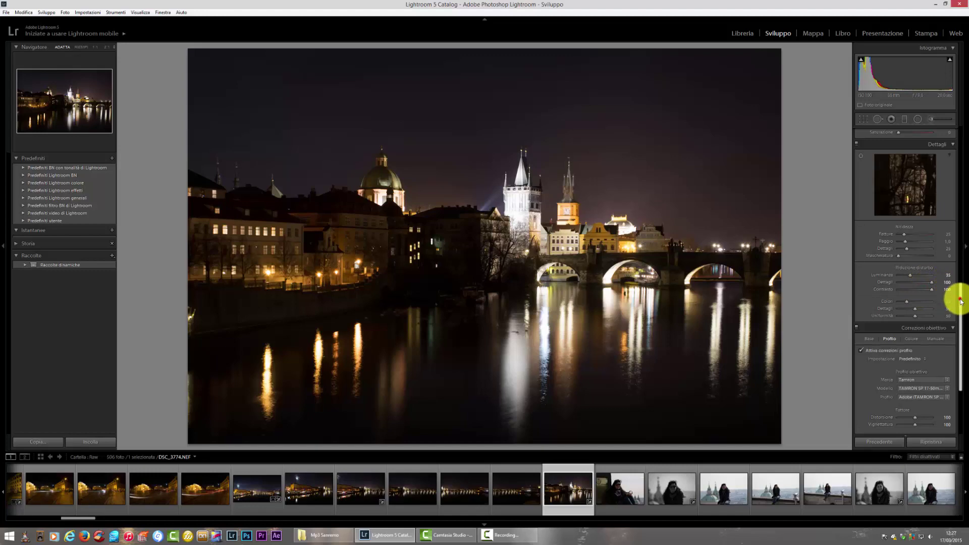
{"action": "scroll", "coordinate": [950, 285], "scroll_direction": "up", "scroll_amount": 3}
- Viewing the tower at 1:1, raise sharpening amount to 56 and edge masking to 90
{"action": "left_click", "coordinate": [538, 209]}
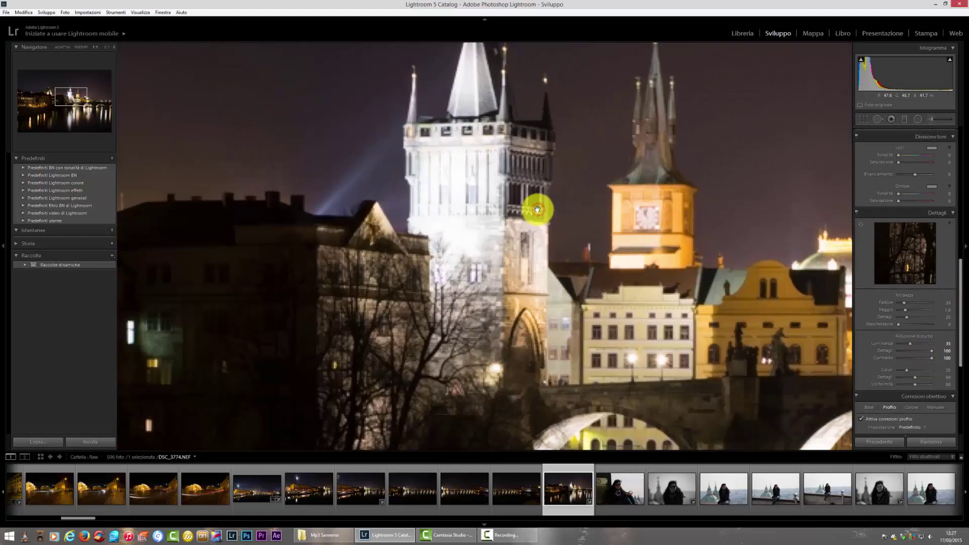
{"action": "left_click_drag", "start_coordinate": [586, 190], "coordinate": [575, 275]}
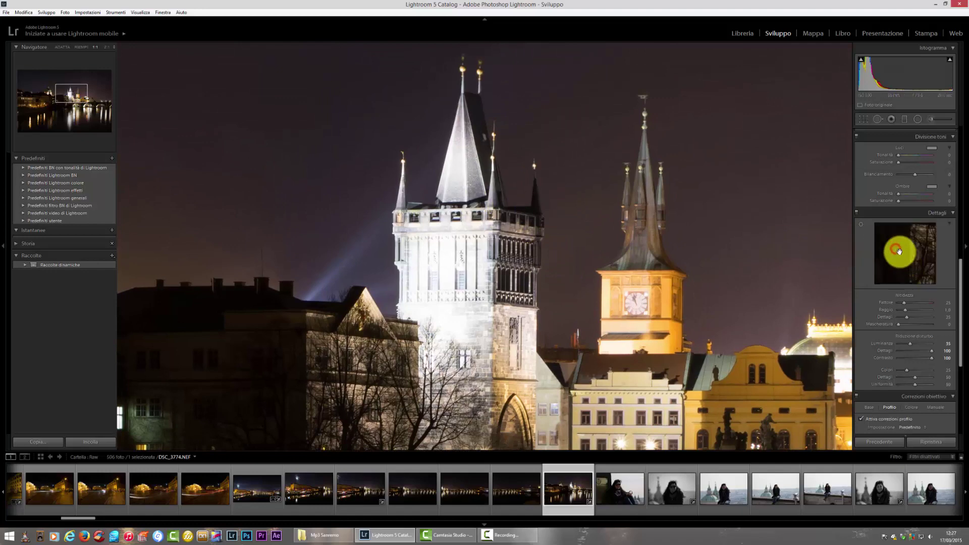
{"action": "left_click", "coordinate": [491, 193]}
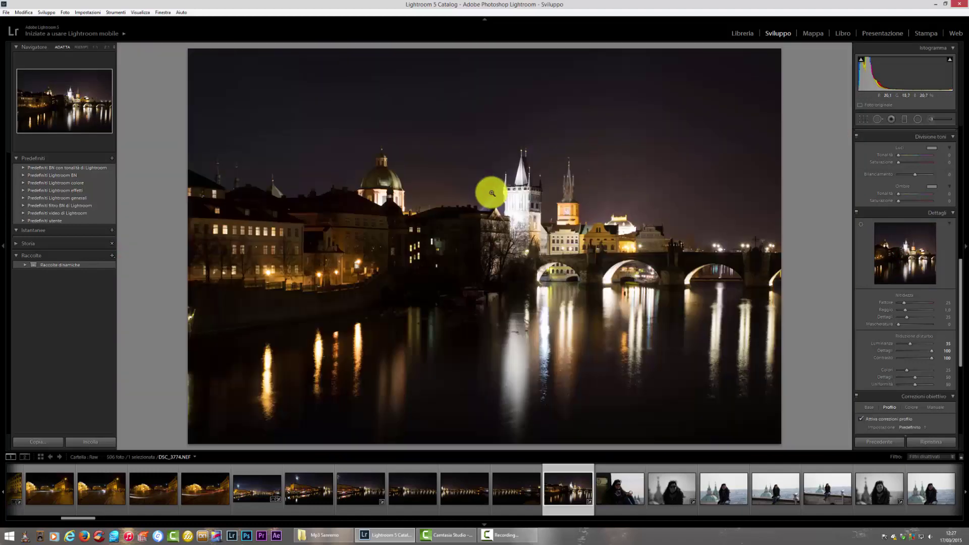
{"action": "left_click", "coordinate": [533, 185]}
{"action": "left_click", "coordinate": [909, 252]}
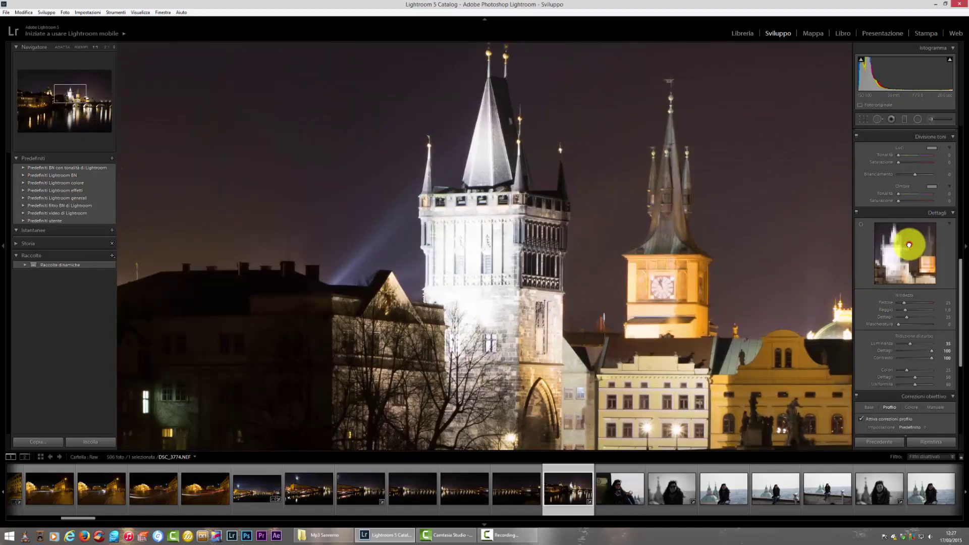
{"action": "left_click", "coordinate": [904, 254]}
{"action": "left_click_drag", "start_coordinate": [904, 254], "coordinate": [909, 264]}
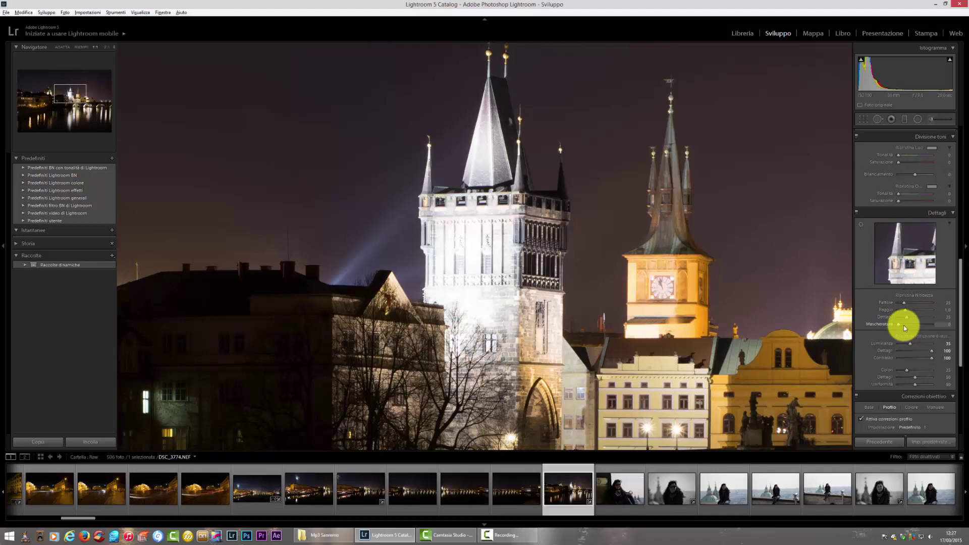
{"action": "left_click_drag", "start_coordinate": [905, 326], "coordinate": [932, 332]}
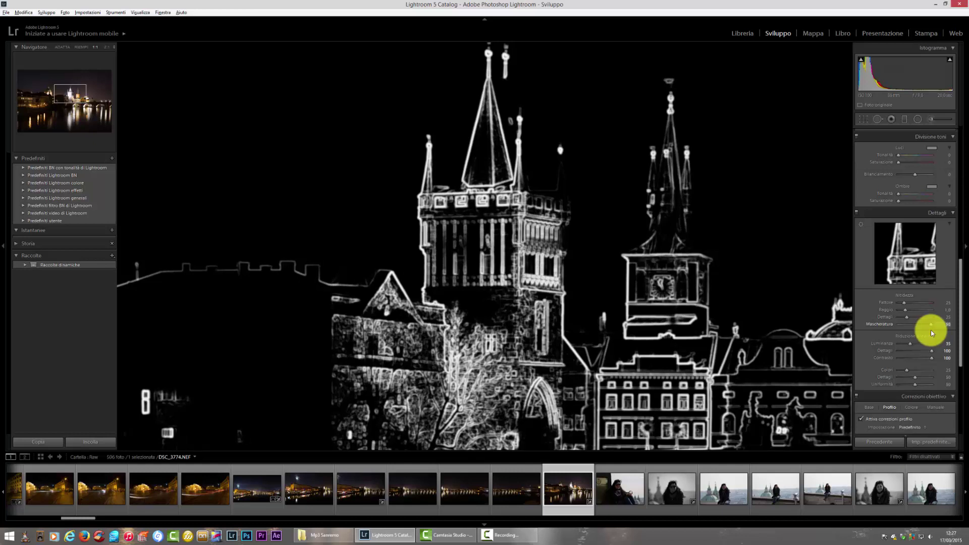
{"action": "left_click_drag", "start_coordinate": [932, 332], "coordinate": [911, 305]}
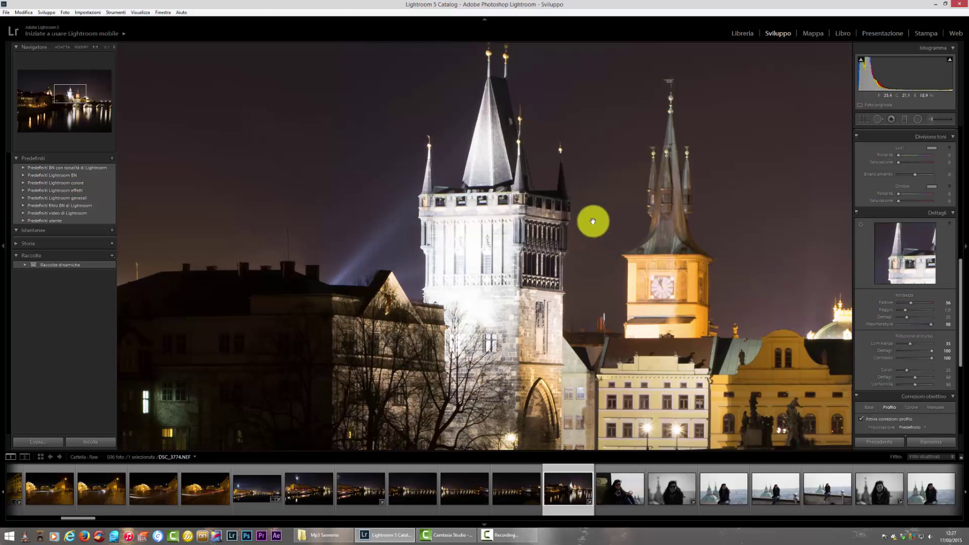
- Compare the tower at 2:1 with Detail settings on and off, leaving them on, then fit
{"action": "left_click", "coordinate": [857, 213]}
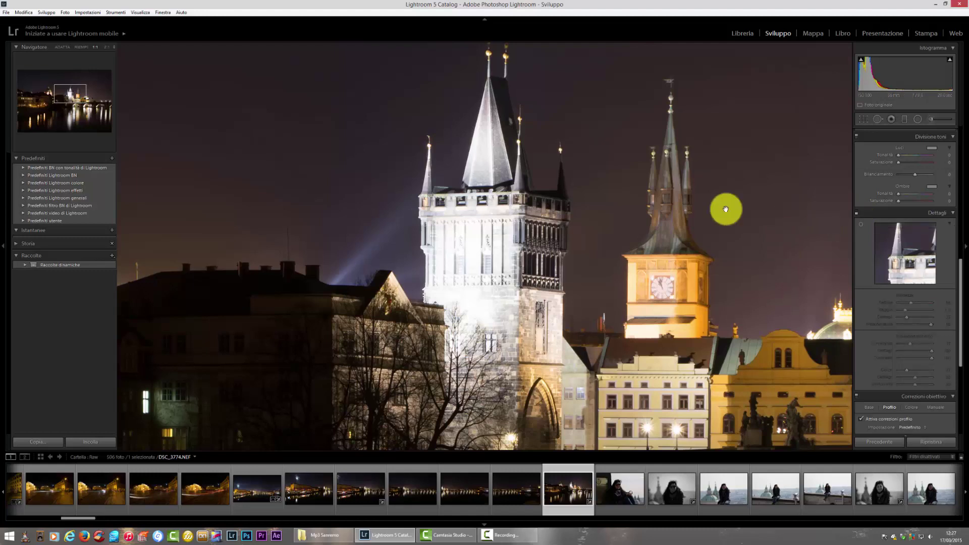
{"action": "left_click", "coordinate": [111, 46]}
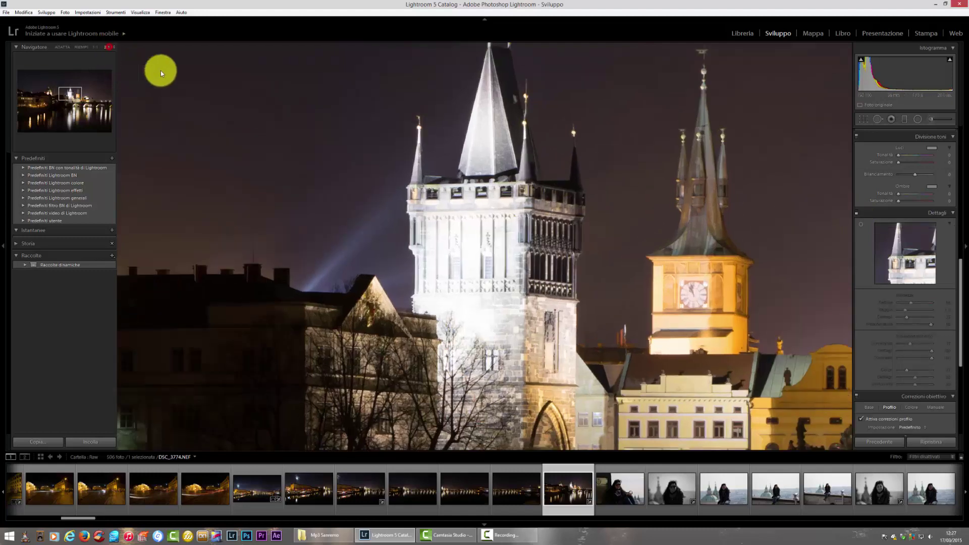
{"action": "left_click_drag", "start_coordinate": [522, 156], "coordinate": [564, 233]}
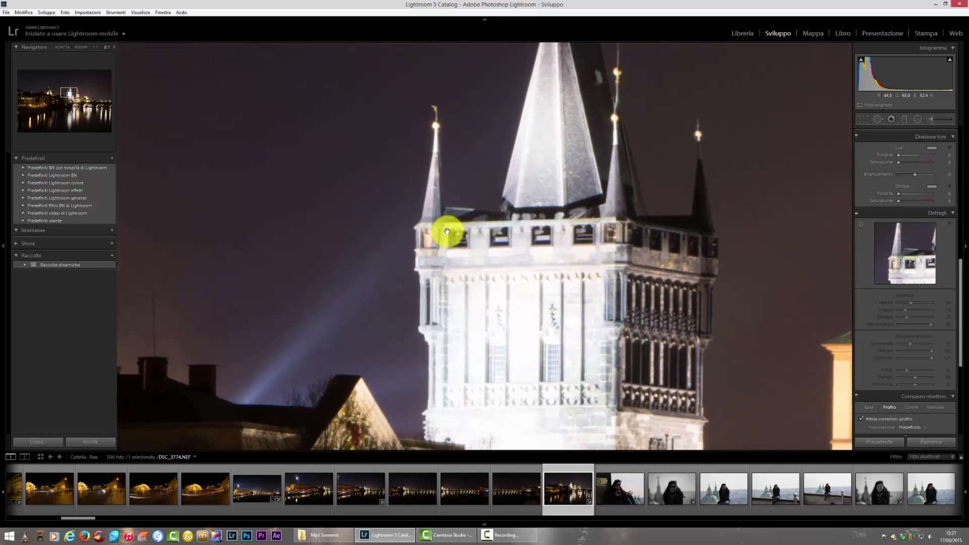
{"action": "left_click", "coordinate": [857, 214]}
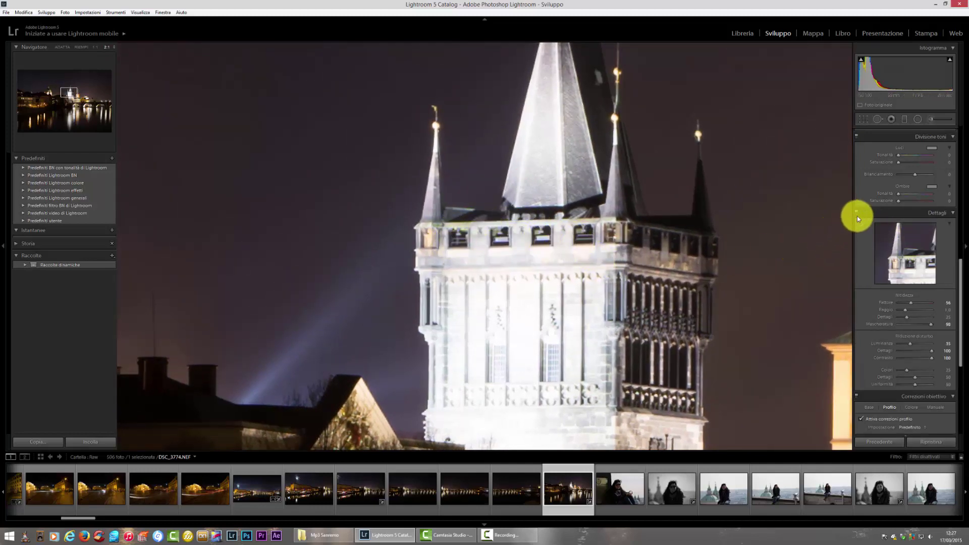
{"action": "left_click", "coordinate": [858, 214]}
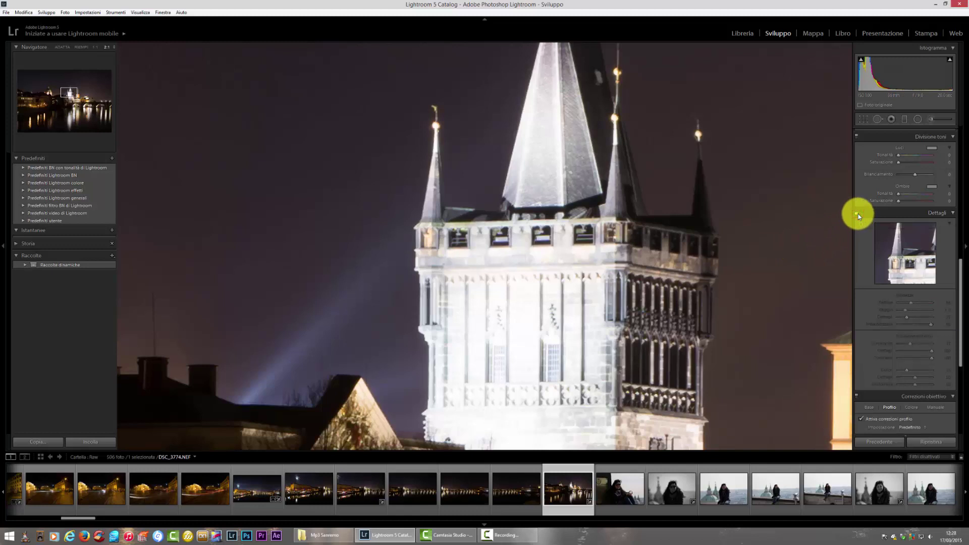
{"action": "left_click", "coordinate": [859, 214]}
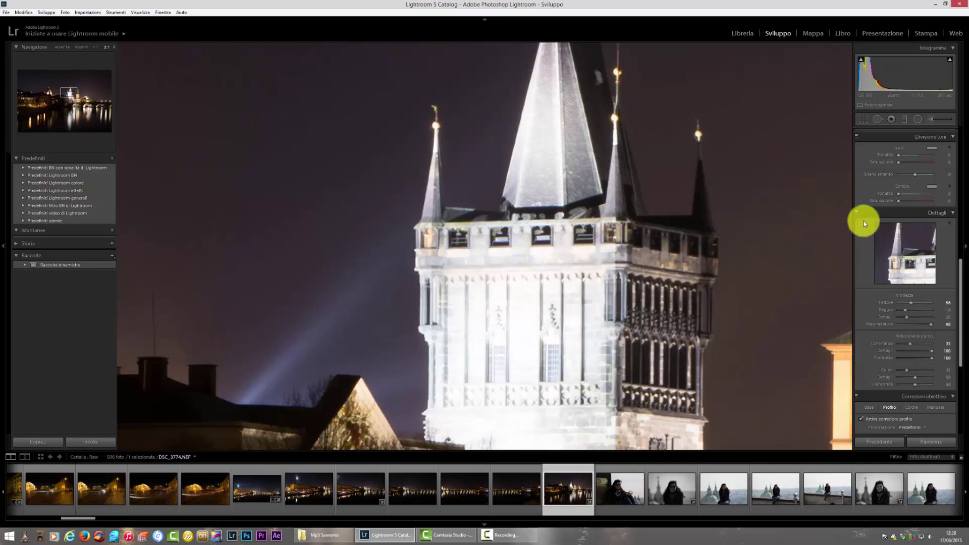
{"action": "left_click", "coordinate": [857, 213]}
{"action": "left_click_drag", "start_coordinate": [753, 109], "coordinate": [726, 132]}
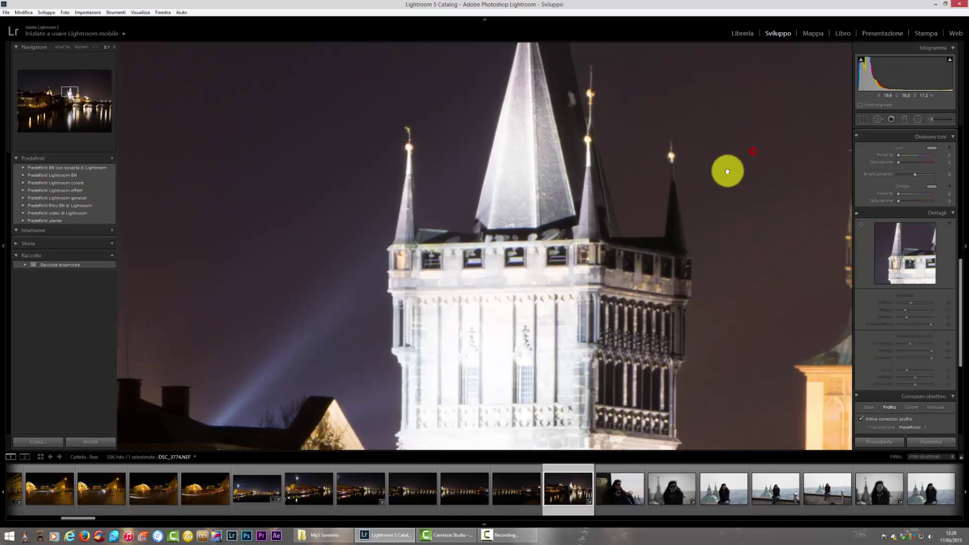
{"action": "left_click", "coordinate": [859, 214]}
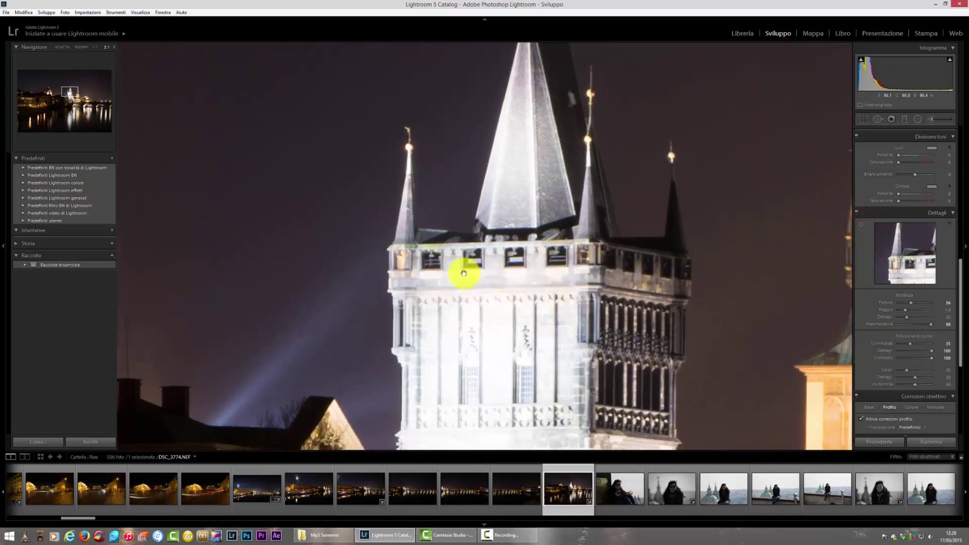
{"action": "left_click", "coordinate": [559, 356]}
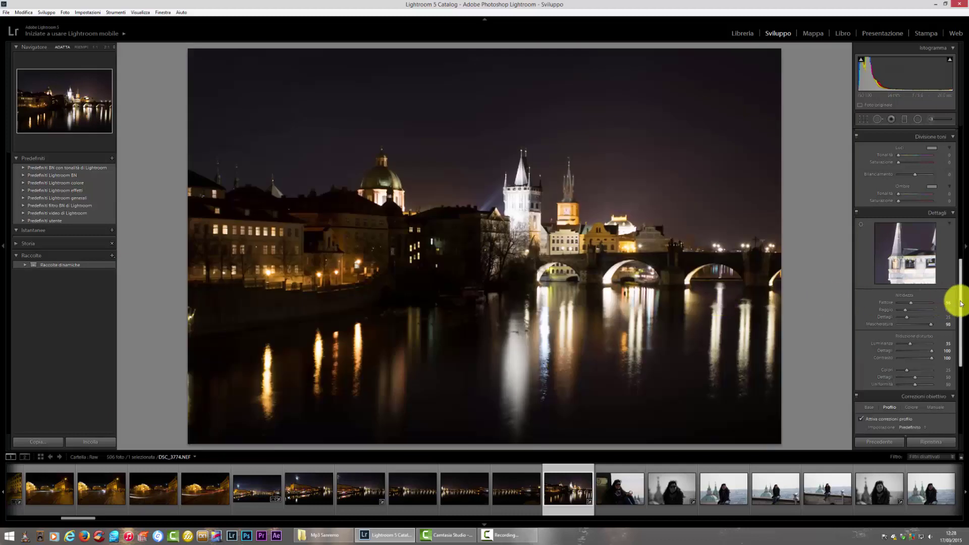
- Apply the Medium Contrast point curve preset to the tone curve
{"action": "left_click_drag", "start_coordinate": [961, 303], "coordinate": [952, 173]}
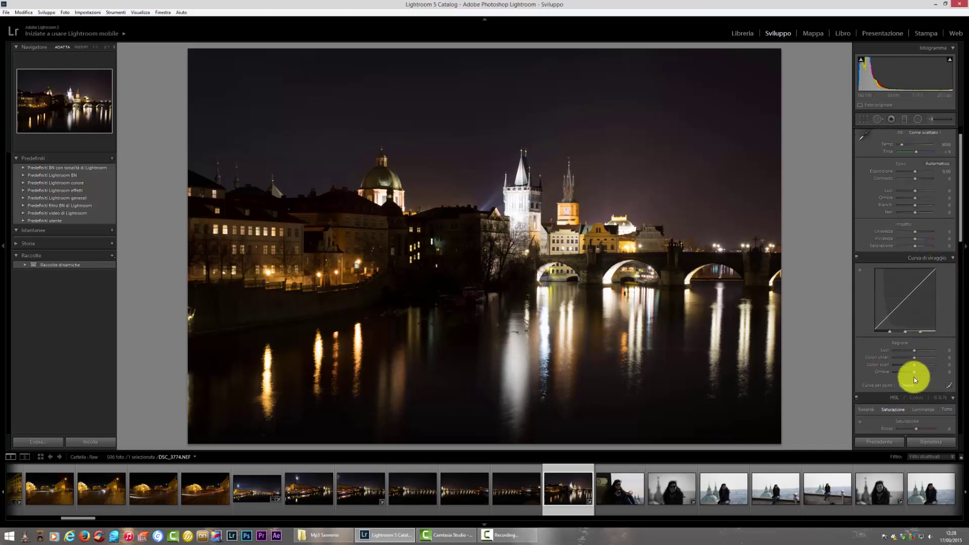
{"action": "left_click", "coordinate": [909, 385]}
{"action": "left_click", "coordinate": [913, 399]}
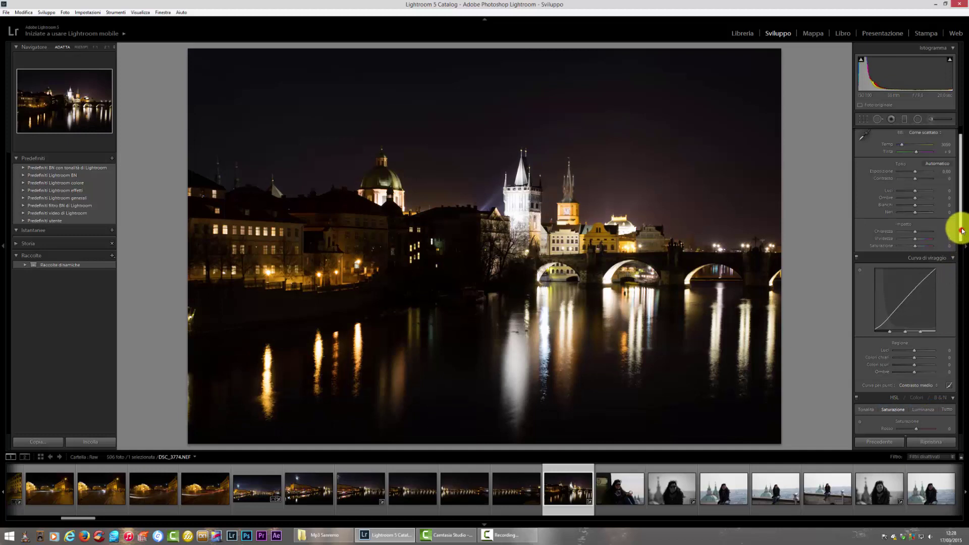
- Set Shadows to +35 and Blacks to +45
{"action": "left_click_drag", "start_coordinate": [961, 231], "coordinate": [961, 195]}
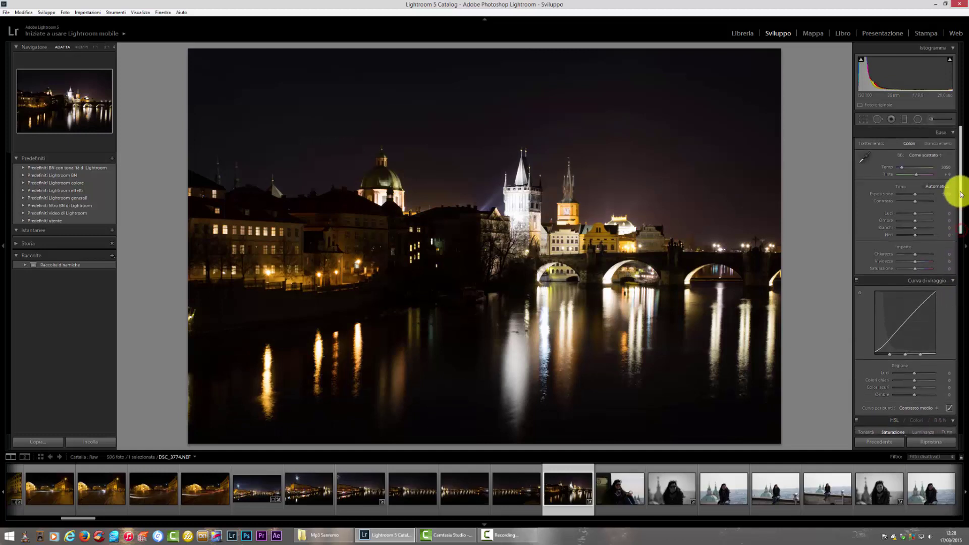
{"action": "left_click", "coordinate": [946, 221]}
{"action": "type", "text": "35"}
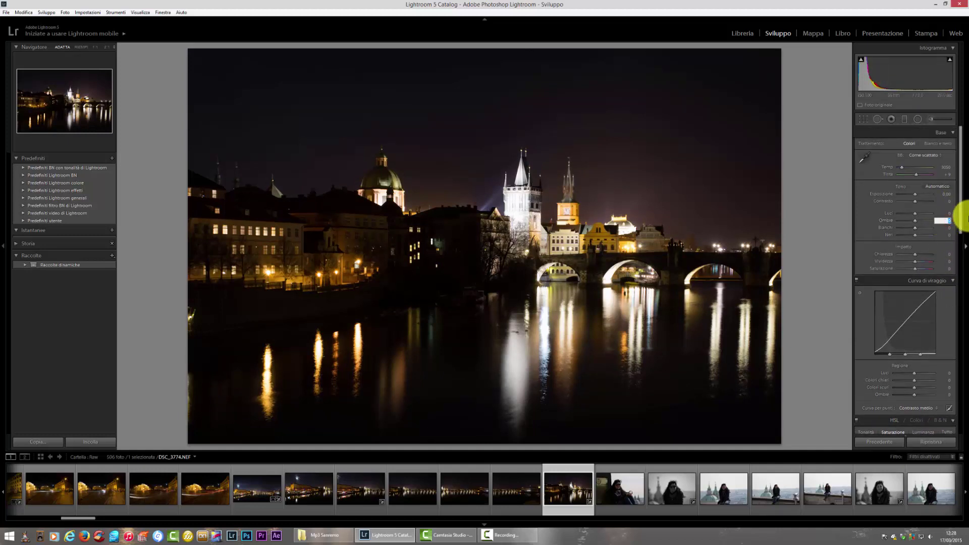
{"action": "key", "text": "Return"}
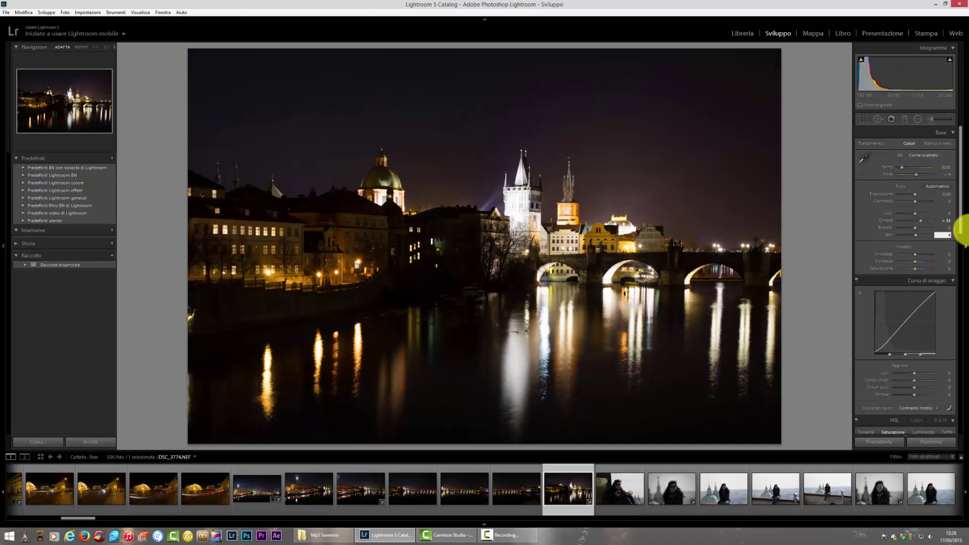
{"action": "type", "text": "45"}
{"action": "key", "text": "Return"}
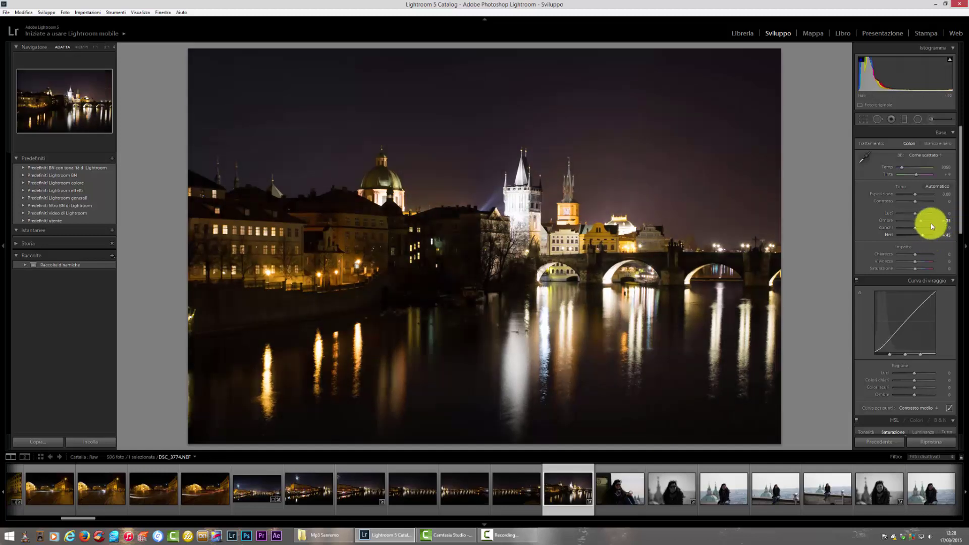
- Test Shadows at +100 up close, then settle them at about +40
{"action": "left_click", "coordinate": [950, 220]}
{"action": "left_click_drag", "start_coordinate": [926, 223], "coordinate": [931, 227]}
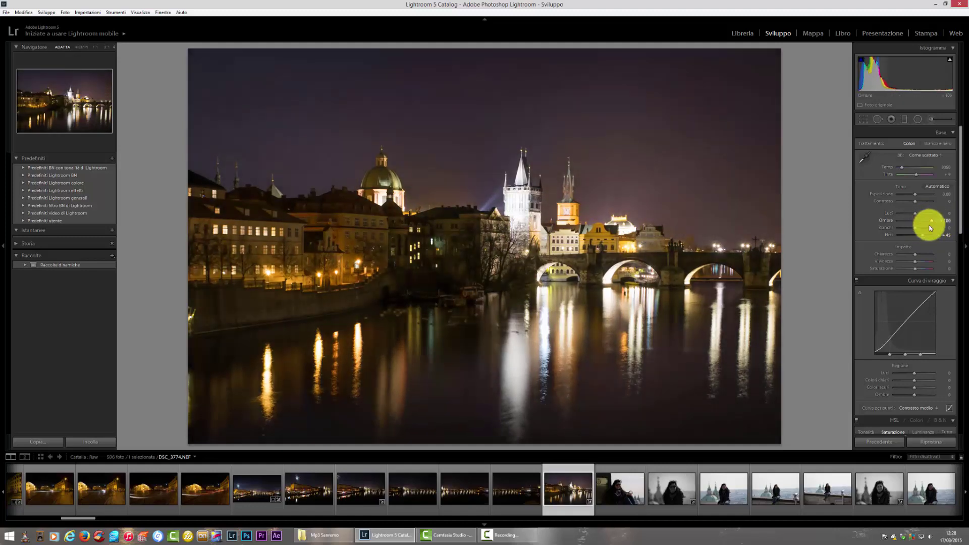
{"action": "left_click", "coordinate": [341, 219]}
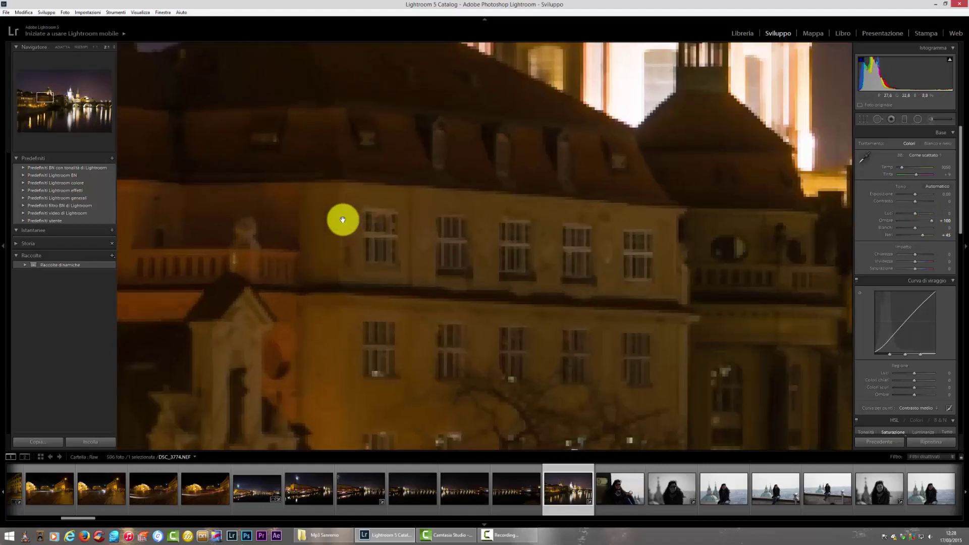
{"action": "left_click", "coordinate": [462, 231]}
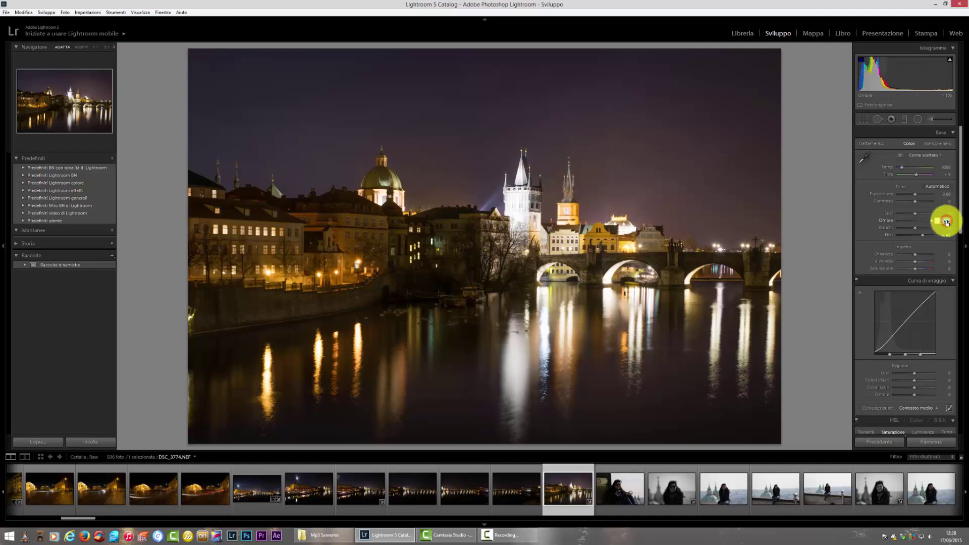
{"action": "type", "text": "35"}
{"action": "key", "text": "Return"}
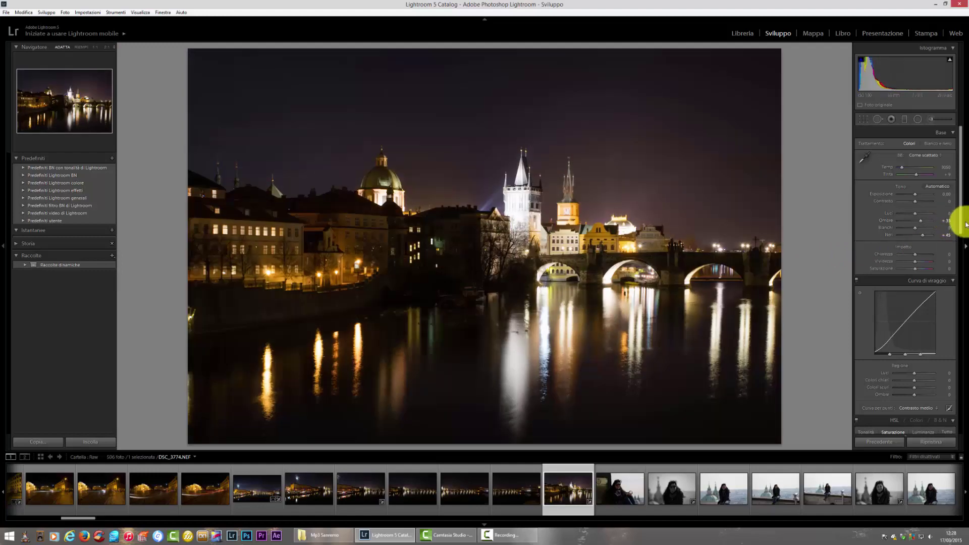
{"action": "left_click_drag", "start_coordinate": [946, 220], "coordinate": [947, 222]}
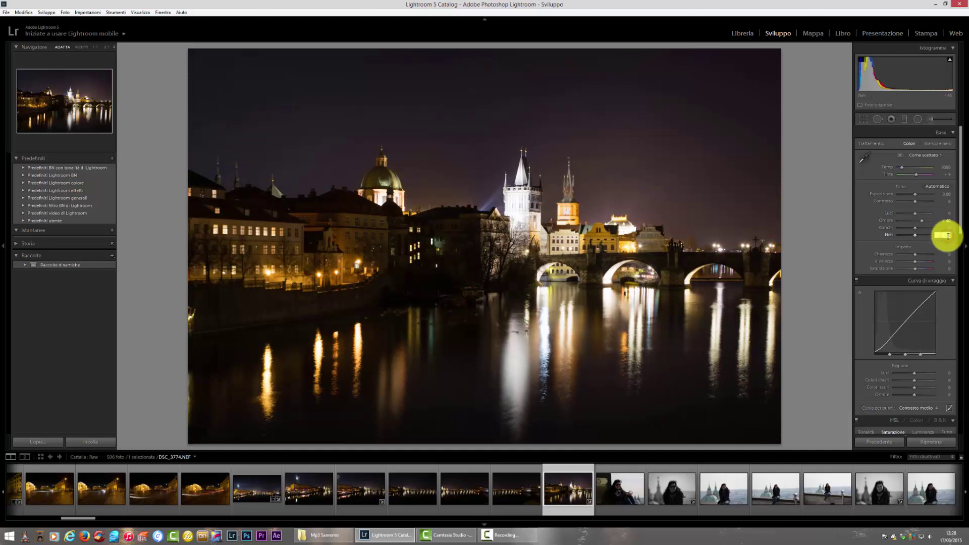
- Try Blacks at +55, then set them to +45
{"action": "left_click", "coordinate": [917, 236]}
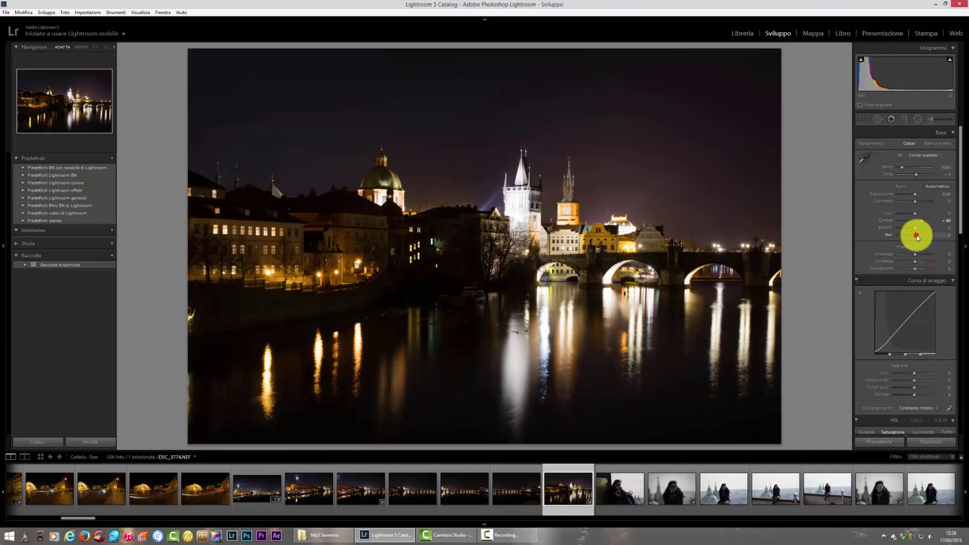
{"action": "left_click_drag", "start_coordinate": [916, 235], "coordinate": [929, 235]}
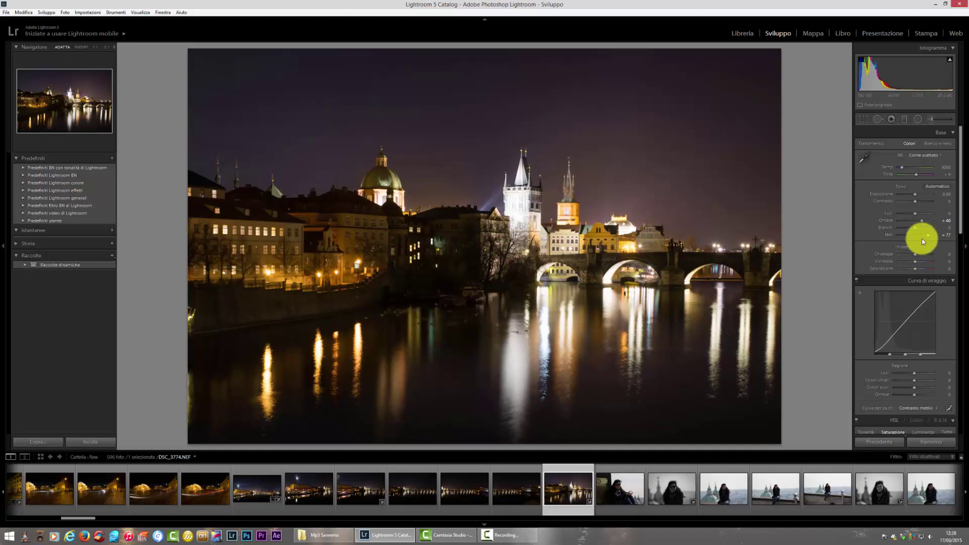
{"action": "left_click_drag", "start_coordinate": [928, 238], "coordinate": [922, 236]}
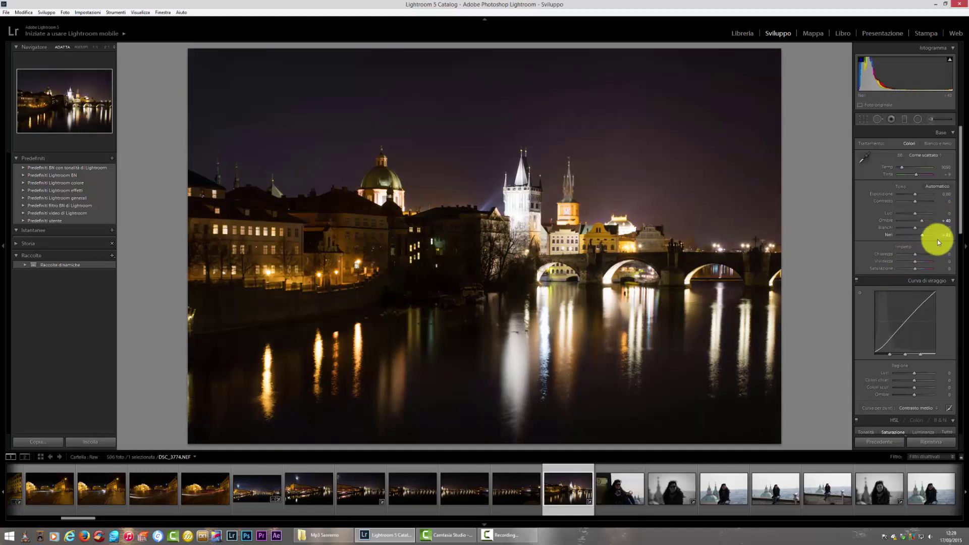
{"action": "left_click", "coordinate": [941, 241]}
{"action": "type", "text": "45"}
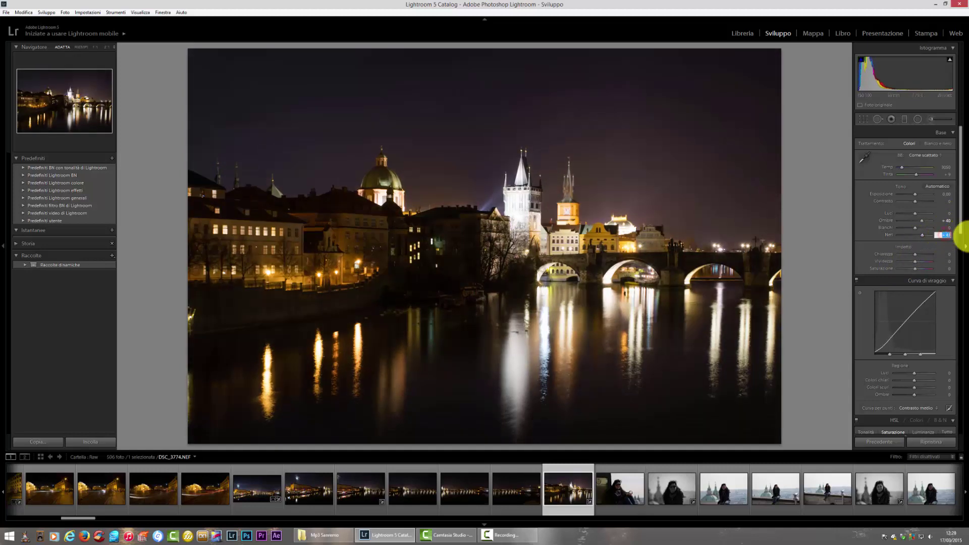
{"action": "key", "text": "Return"}
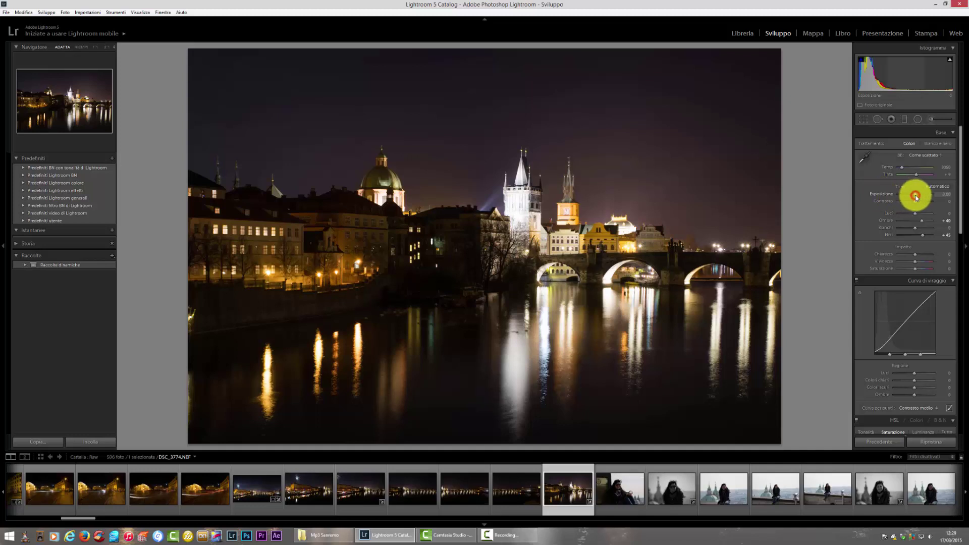
- Raise Exposure to about +0.23, trying Contrast +20 but leaving it at 0
{"action": "left_click_drag", "start_coordinate": [917, 196], "coordinate": [917, 197]}
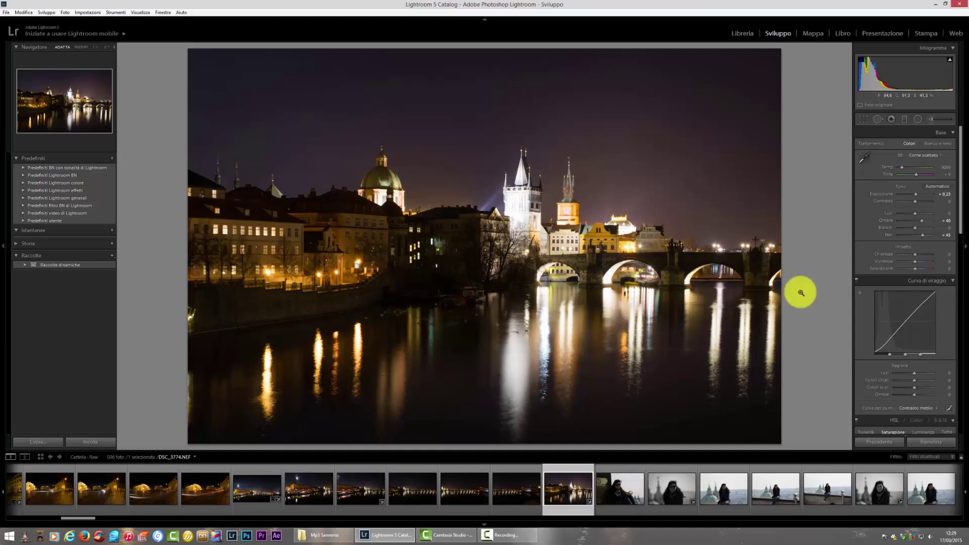
{"action": "left_click", "coordinate": [947, 202]}
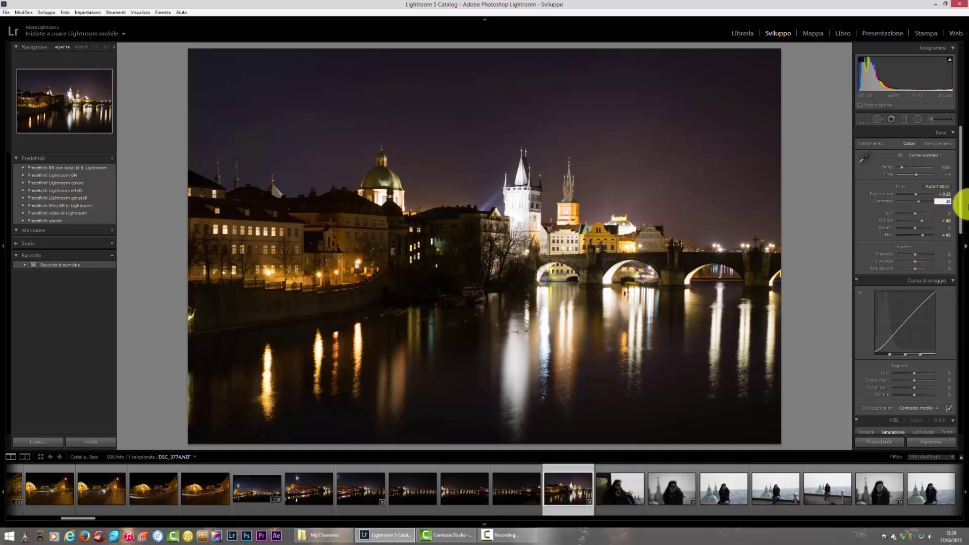
{"action": "key", "text": "Return"}
{"action": "type", "text": "0"}
{"action": "key", "text": "Return"}
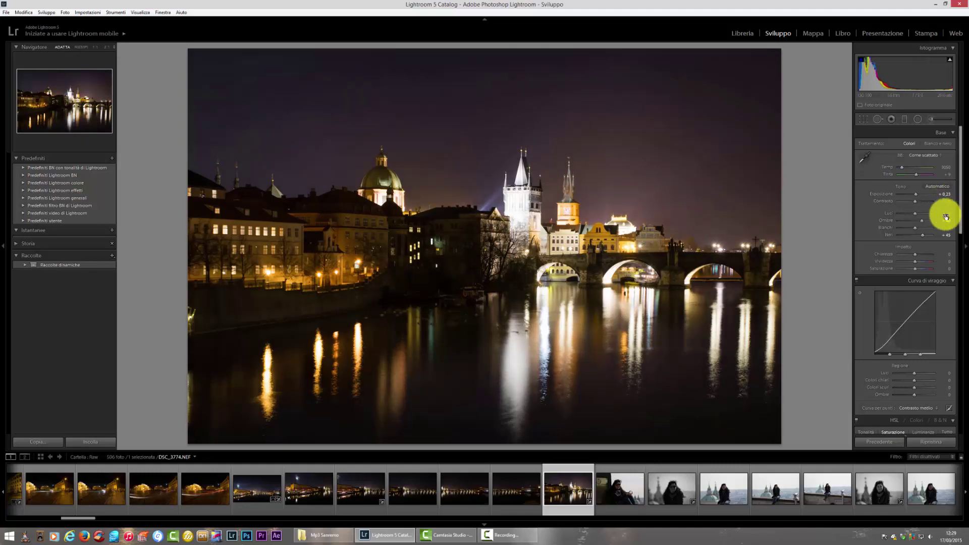
{"action": "left_click", "coordinate": [521, 206]}
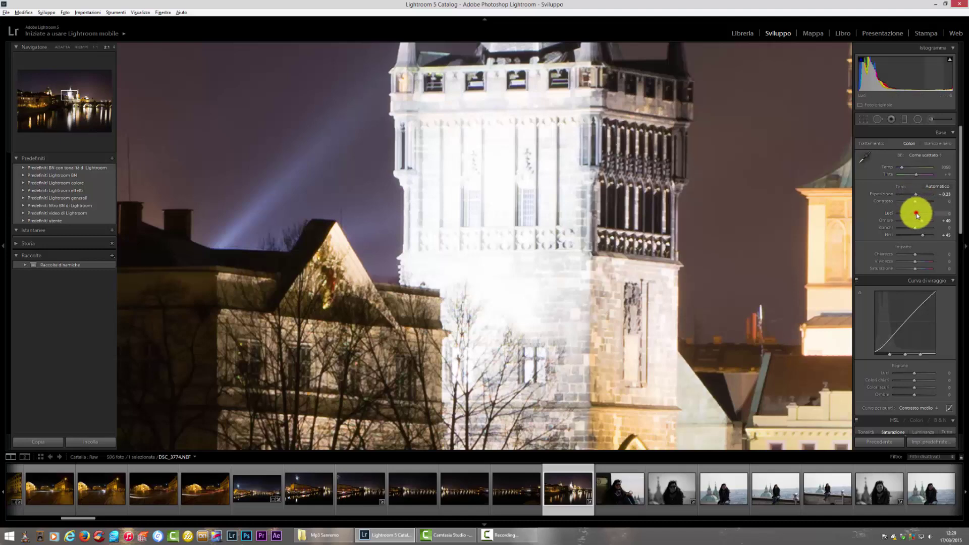
- Lower Highlights to about −20 while checking clipping on the tower, then fit the view
{"action": "left_click_drag", "start_coordinate": [919, 213], "coordinate": [912, 216]}
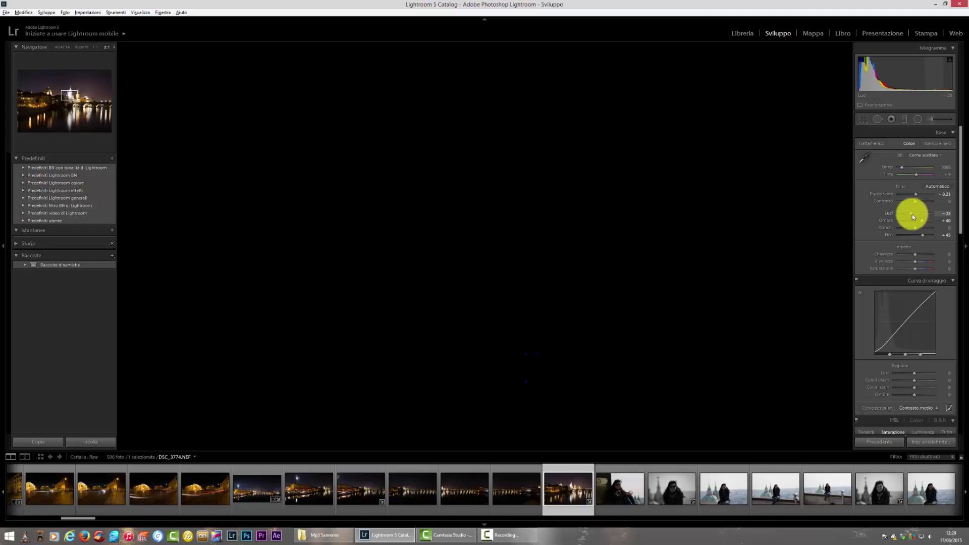
{"action": "left_click_drag", "start_coordinate": [913, 216], "coordinate": [913, 216]}
{"action": "left_click", "coordinate": [949, 215]}
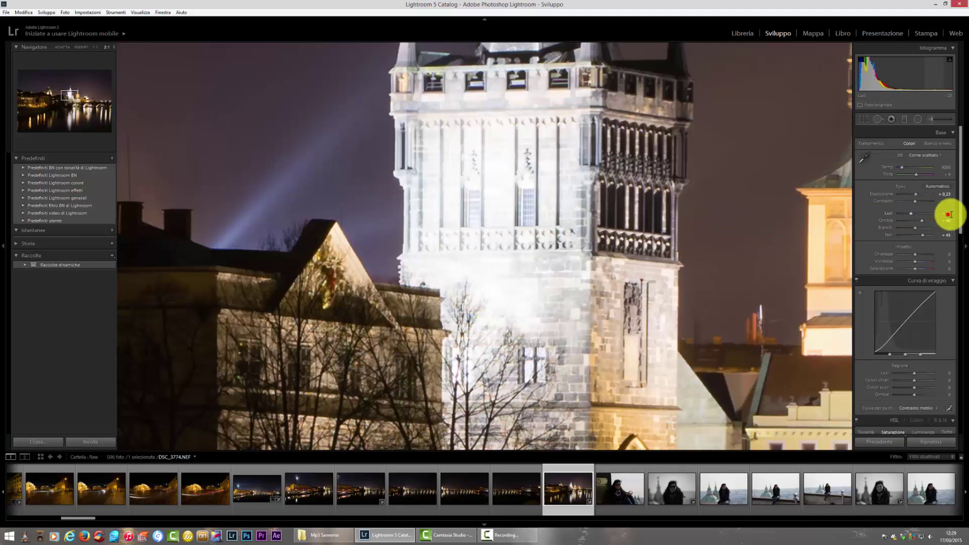
{"action": "type", "text": "0"}
{"action": "key", "text": "Return"}
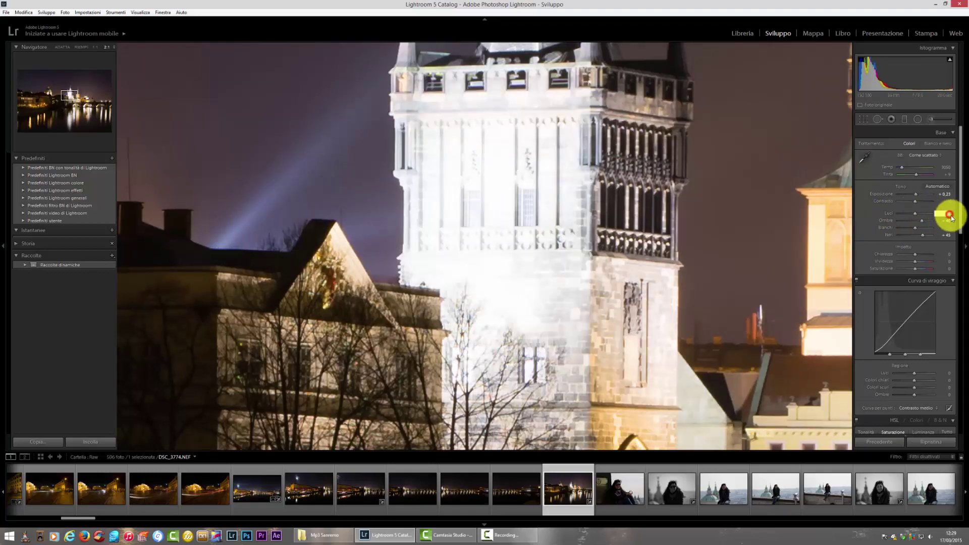
{"action": "type", "text": "-20"}
{"action": "key", "text": "Return"}
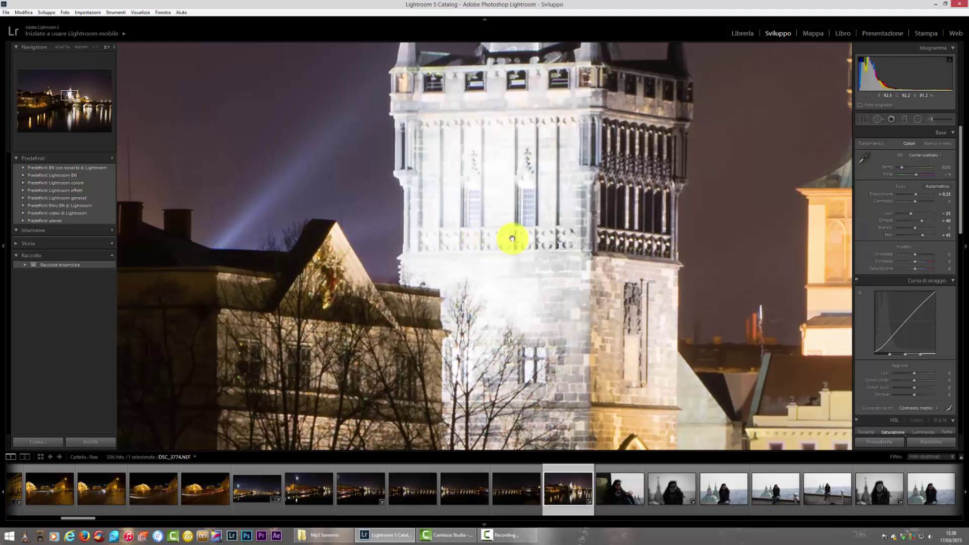
{"action": "left_click", "coordinate": [912, 214], "text": "alt"}
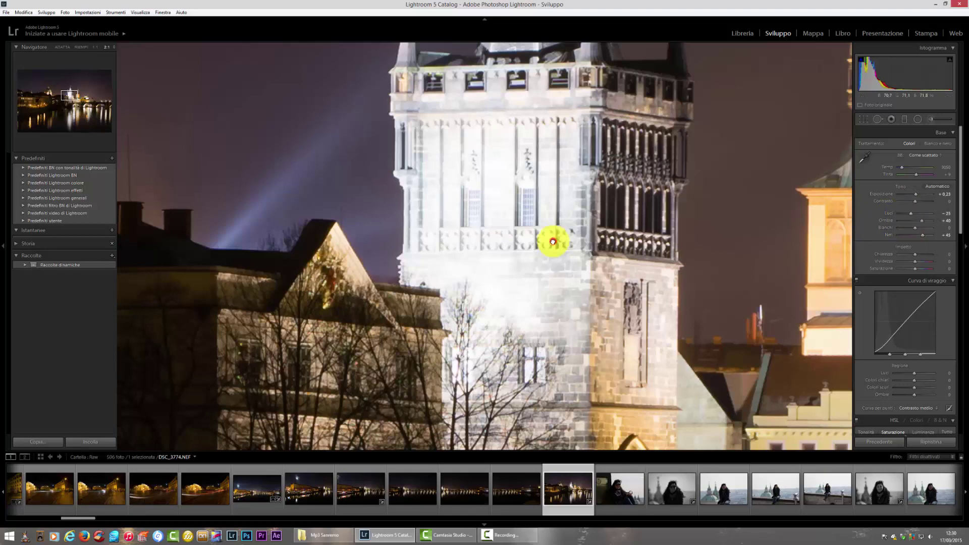
{"action": "left_click", "coordinate": [553, 242]}
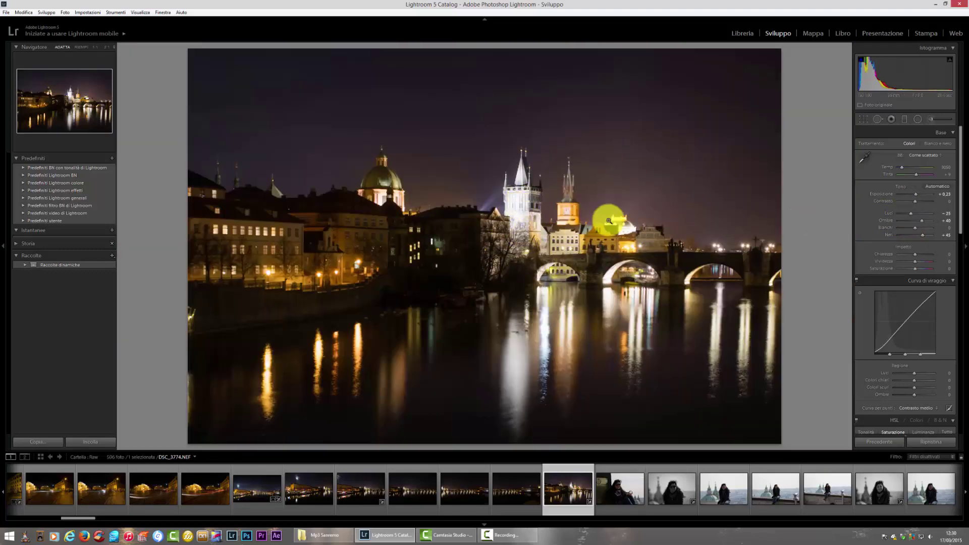
- Try an exposure value of 10 and dismiss the out-of-range warning
{"action": "left_click_drag", "start_coordinate": [918, 196], "coordinate": [914, 197]}
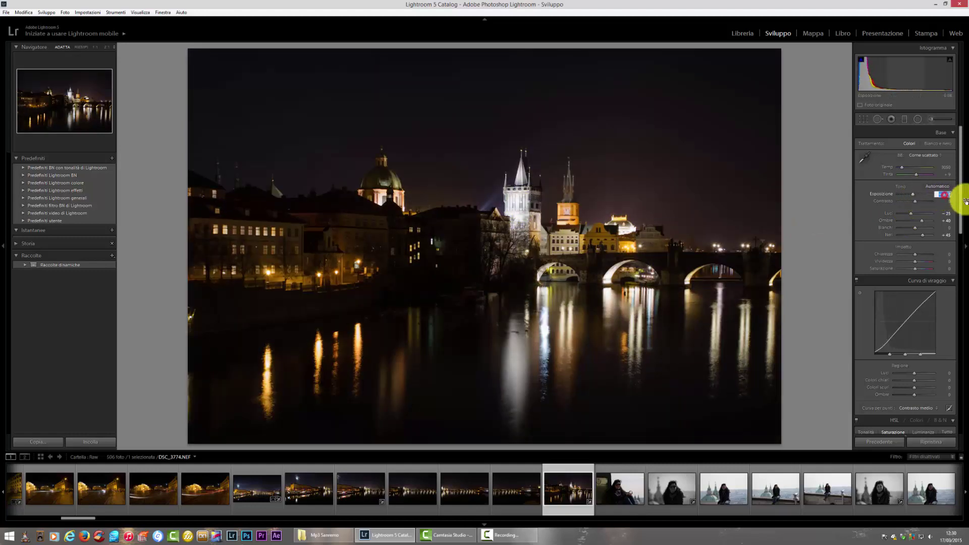
{"action": "left_click", "coordinate": [943, 195]}
{"action": "type", "text": "10"}
{"action": "key", "text": "Return"}
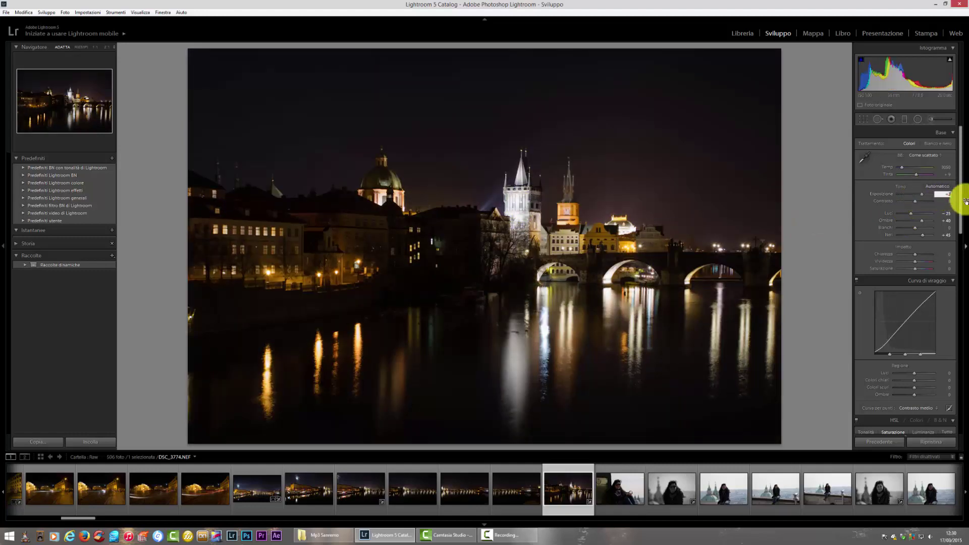
{"action": "left_click", "coordinate": [524, 278]}
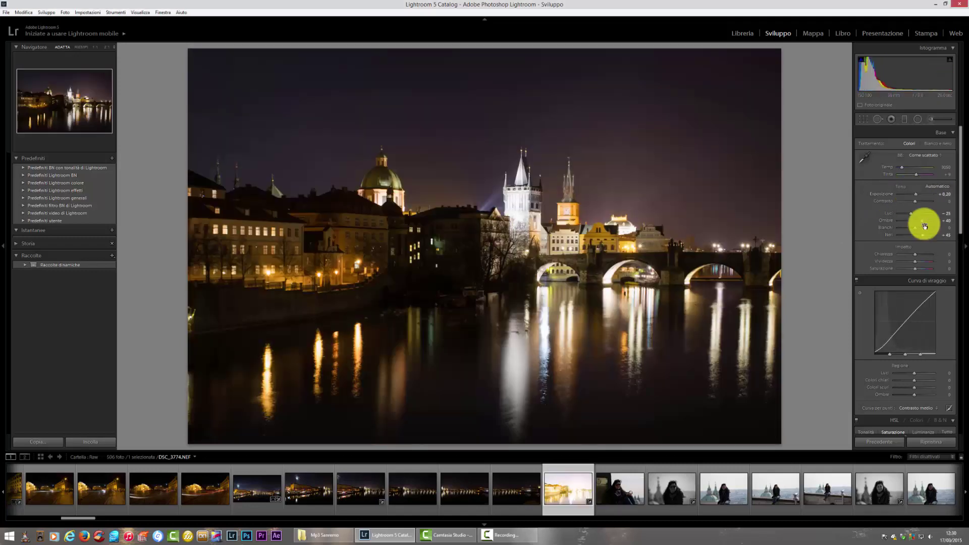
- Deepen Highlights to −35
{"action": "left_click_drag", "start_coordinate": [912, 216], "coordinate": [911, 216]}
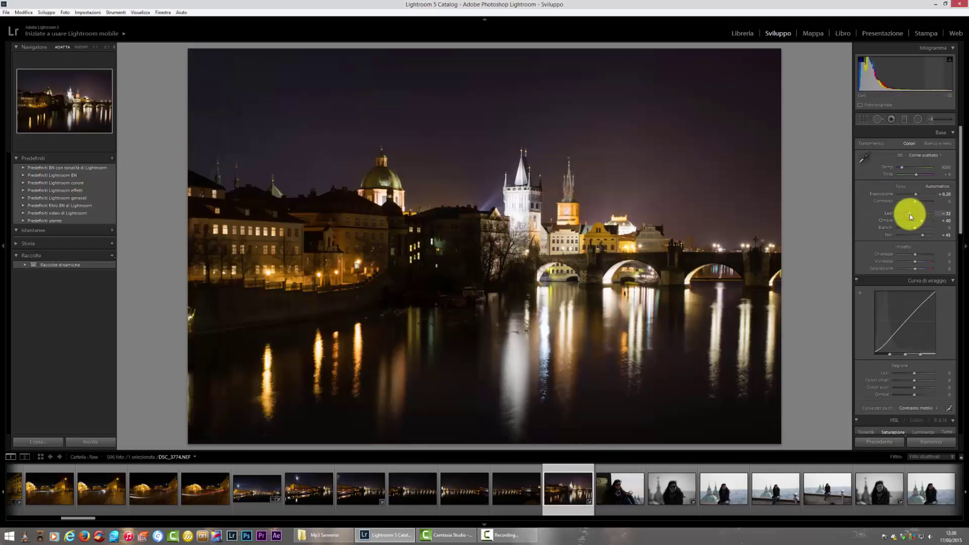
{"action": "left_click", "coordinate": [950, 214]}
{"action": "type", "text": "-35"}
{"action": "key", "text": "Return"}
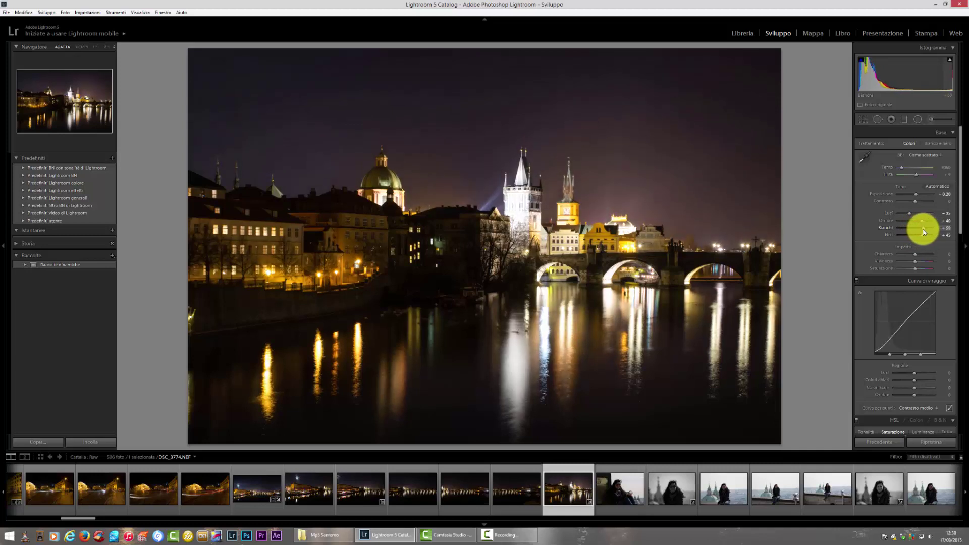
- Reset Whites to 0 and begin editing the Clarity value
{"action": "left_click_drag", "start_coordinate": [924, 232], "coordinate": [913, 232]}
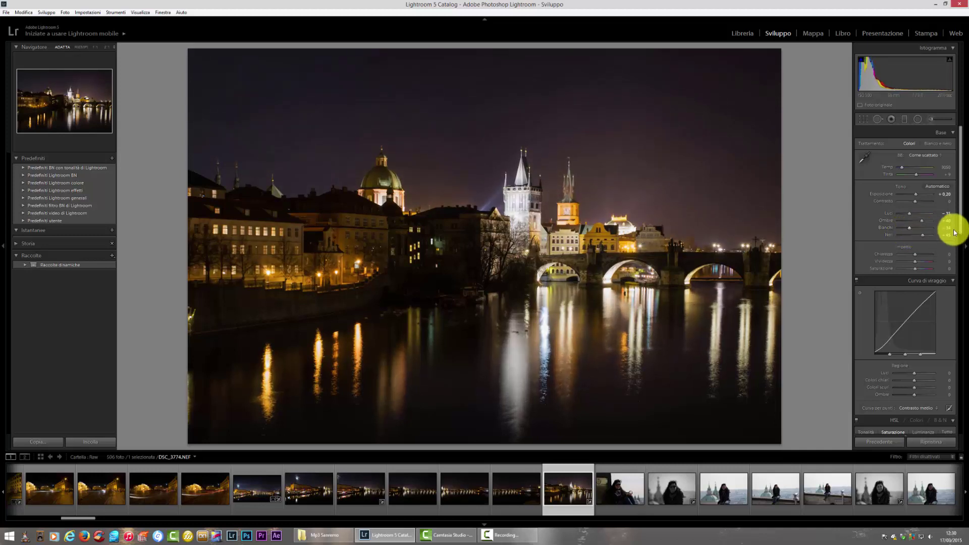
{"action": "left_click", "coordinate": [944, 228]}
{"action": "type", "text": "0"}
{"action": "key", "text": "Return"}
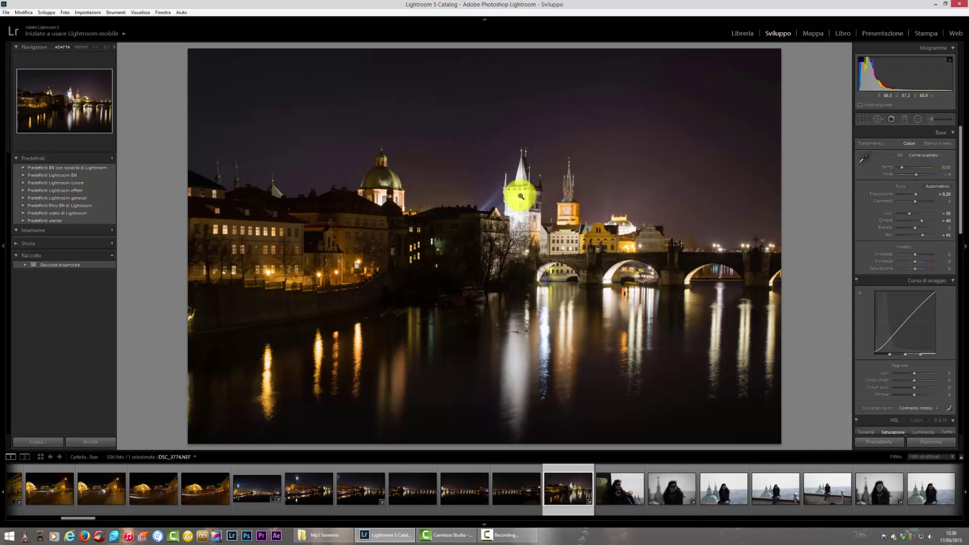
{"action": "left_click", "coordinate": [948, 254]}
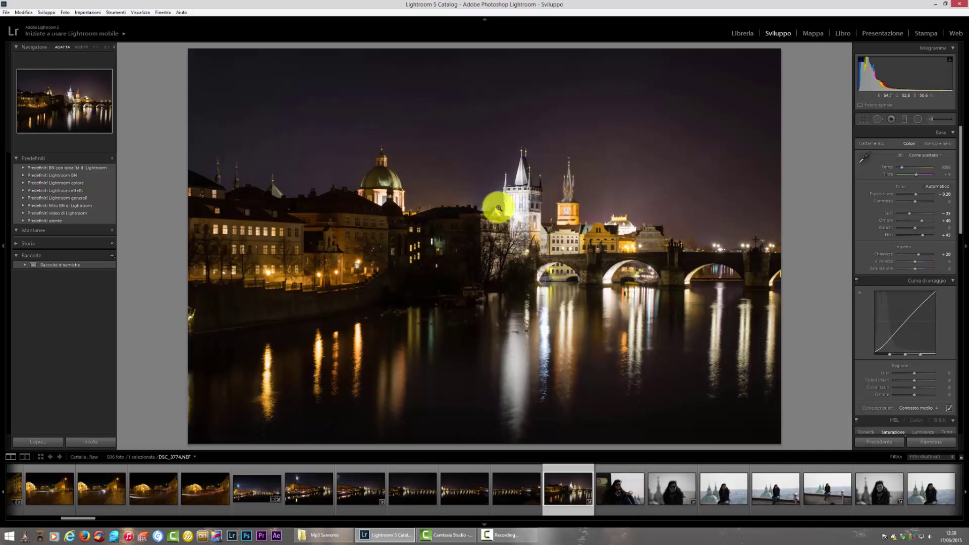
{"action": "left_click", "coordinate": [515, 199]}
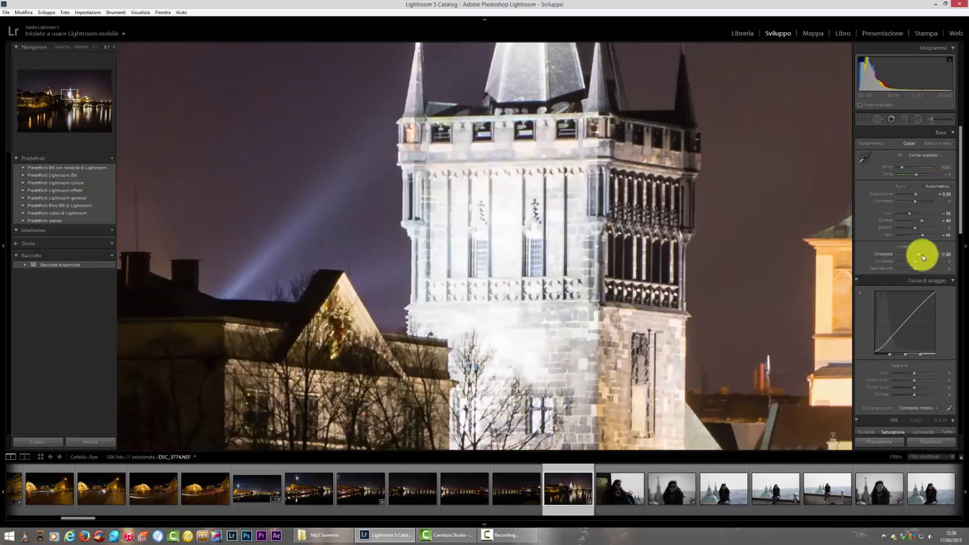
{"action": "left_click_drag", "start_coordinate": [925, 254], "coordinate": [944, 255]}
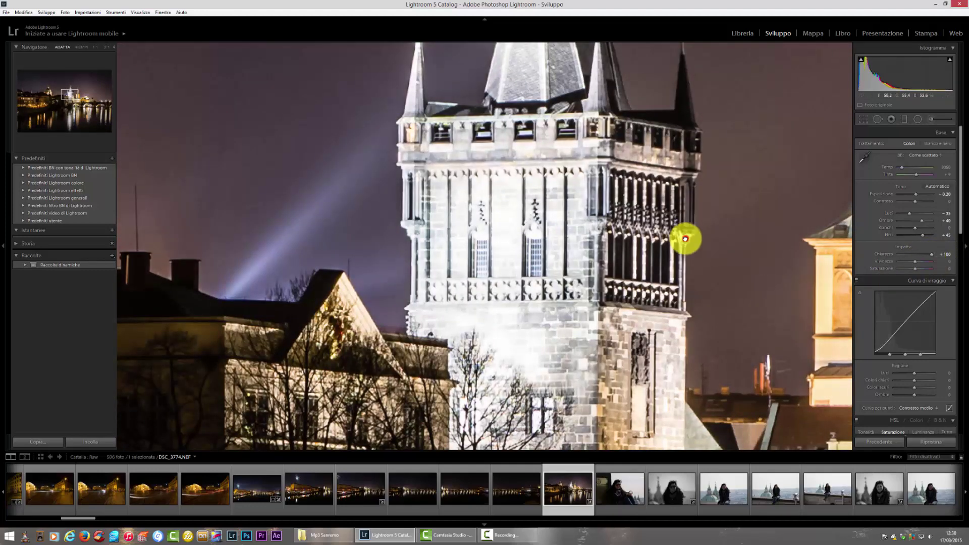
{"action": "left_click", "coordinate": [685, 238]}
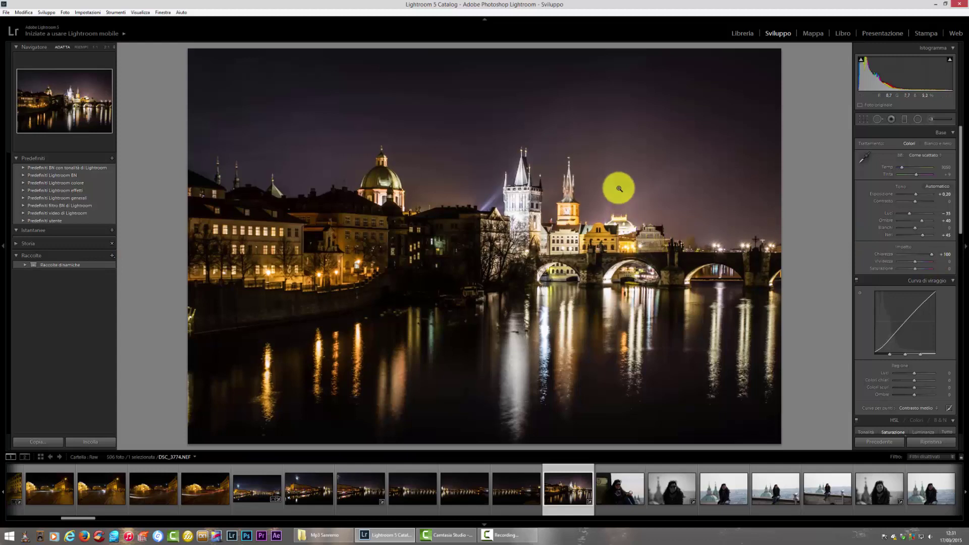
{"action": "left_click", "coordinate": [945, 254]}
{"action": "type", "text": "20"}
{"action": "key", "text": "Return"}
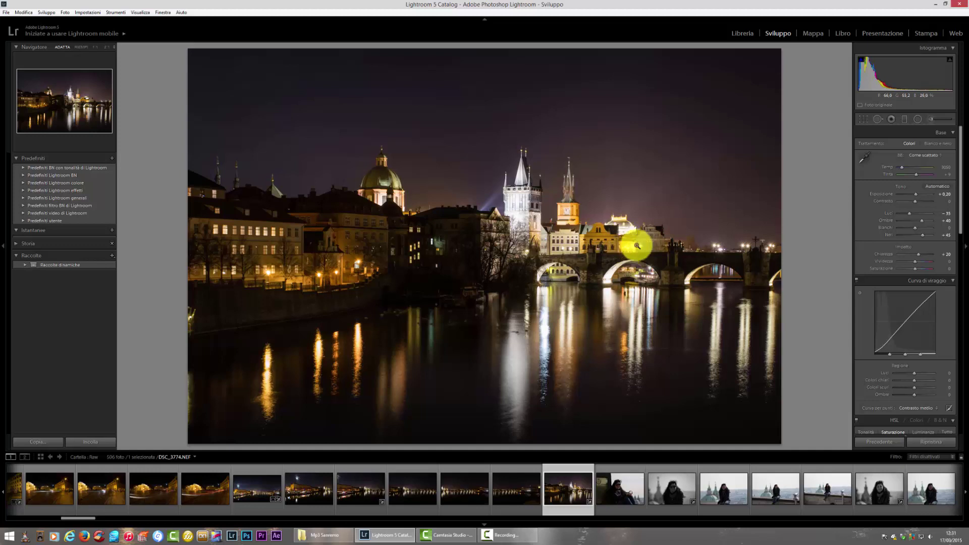
- Sample a neutral spot near the tower for a custom white balance (Temp 2700, Tint +6)
{"action": "left_click", "coordinate": [867, 159]}
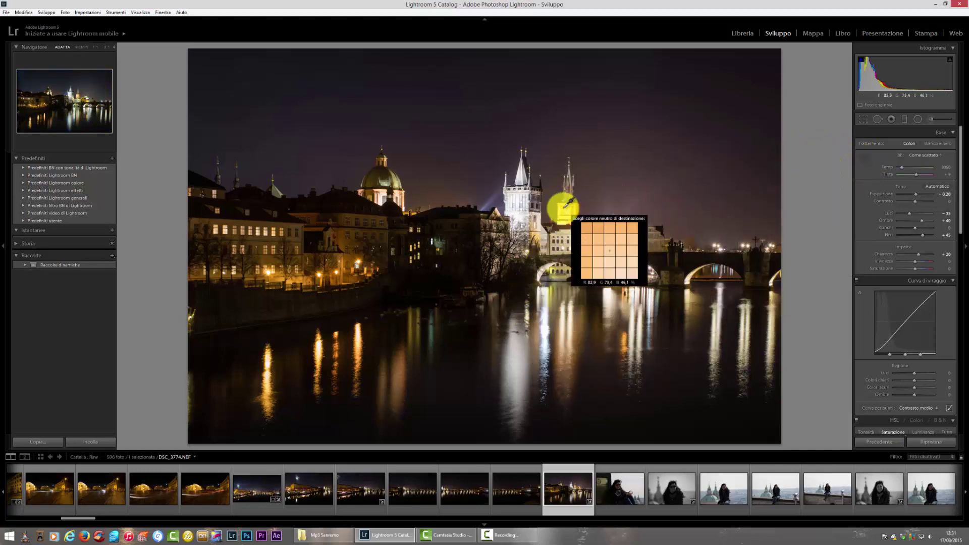
{"action": "left_click", "coordinate": [539, 222]}
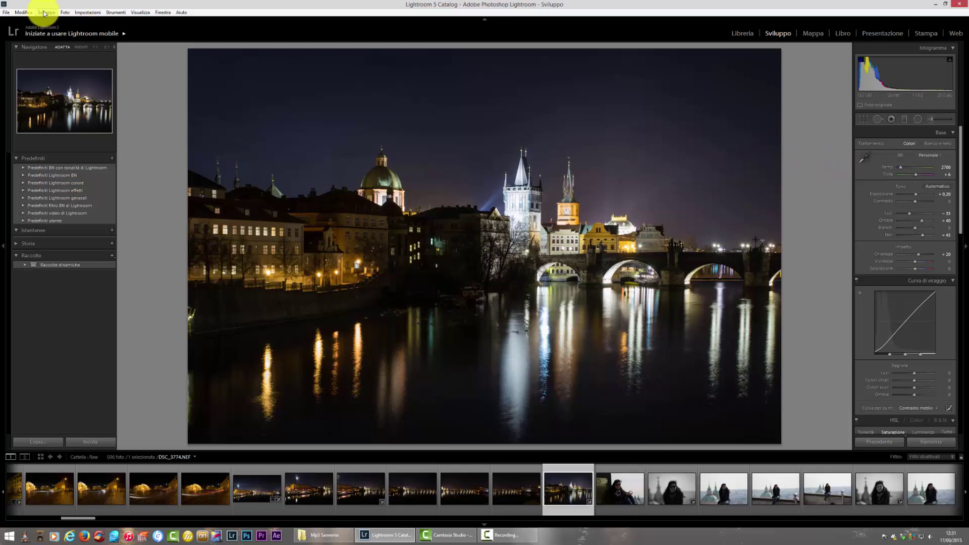
- Undo the white balance change and the clarity change, returning clarity to +100
{"action": "left_click", "coordinate": [23, 12]}
{"action": "left_click", "coordinate": [35, 23]}
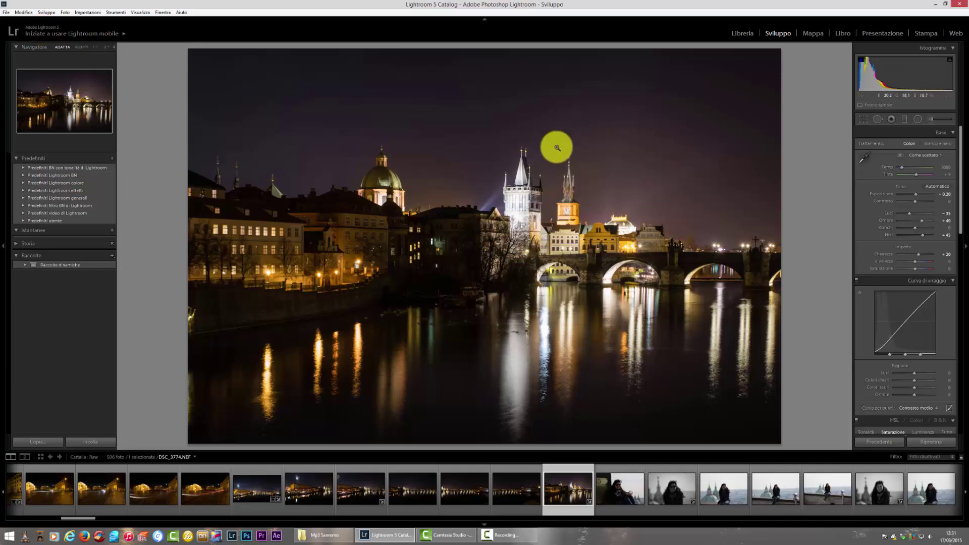
{"action": "left_click", "coordinate": [25, 12]}
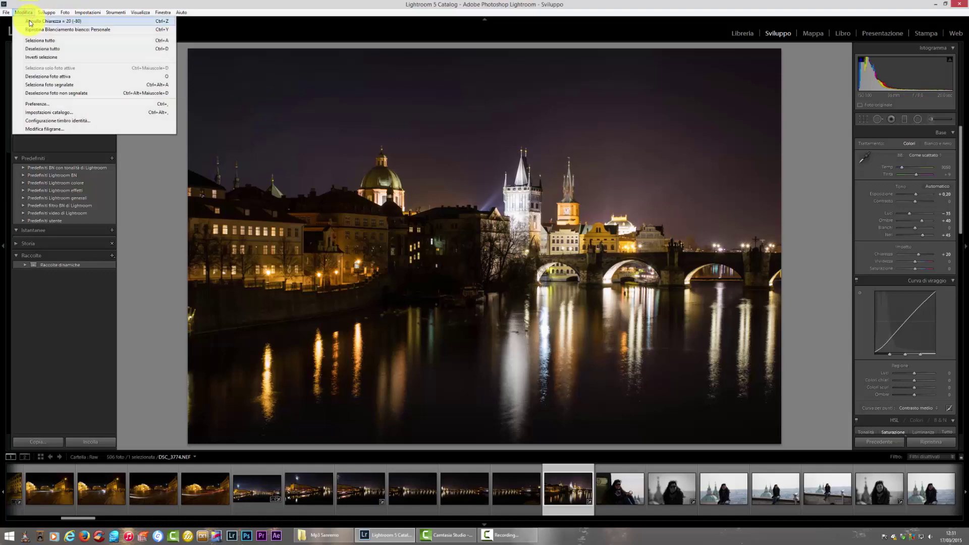
{"action": "left_click", "coordinate": [29, 21]}
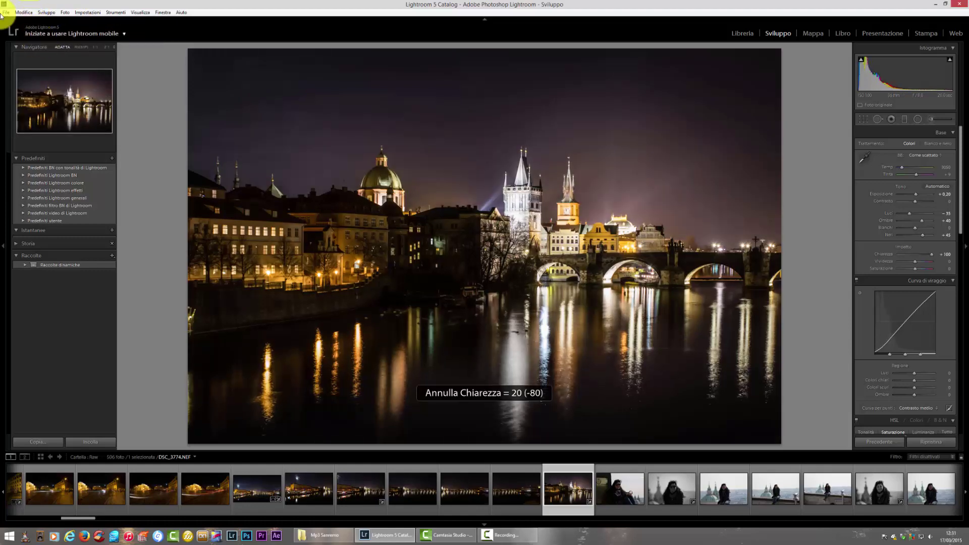
- Redo clarity +20 and the white balance change, then scroll down to the HSL controls
{"action": "left_click", "coordinate": [23, 12]}
{"action": "left_click", "coordinate": [34, 30]}
{"action": "left_click", "coordinate": [23, 12]}
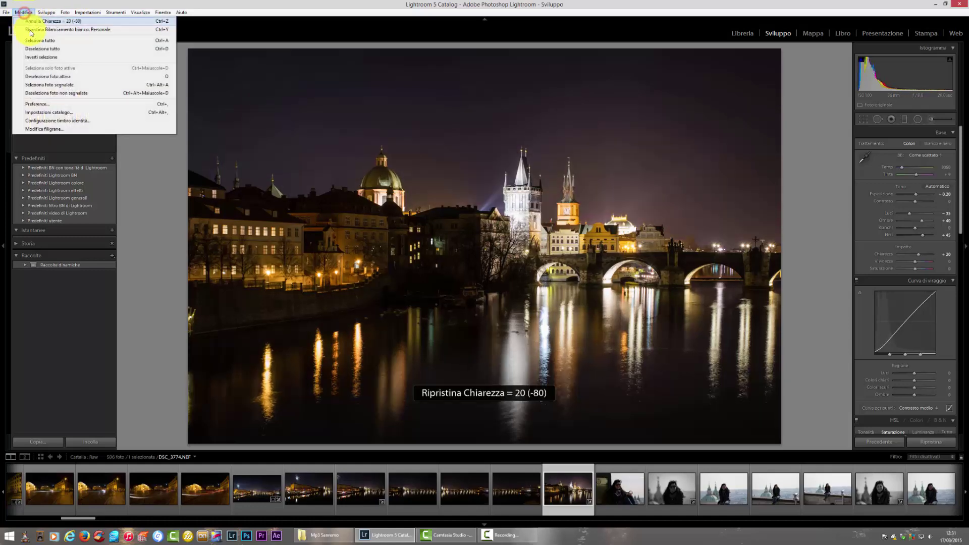
{"action": "left_click", "coordinate": [32, 30]}
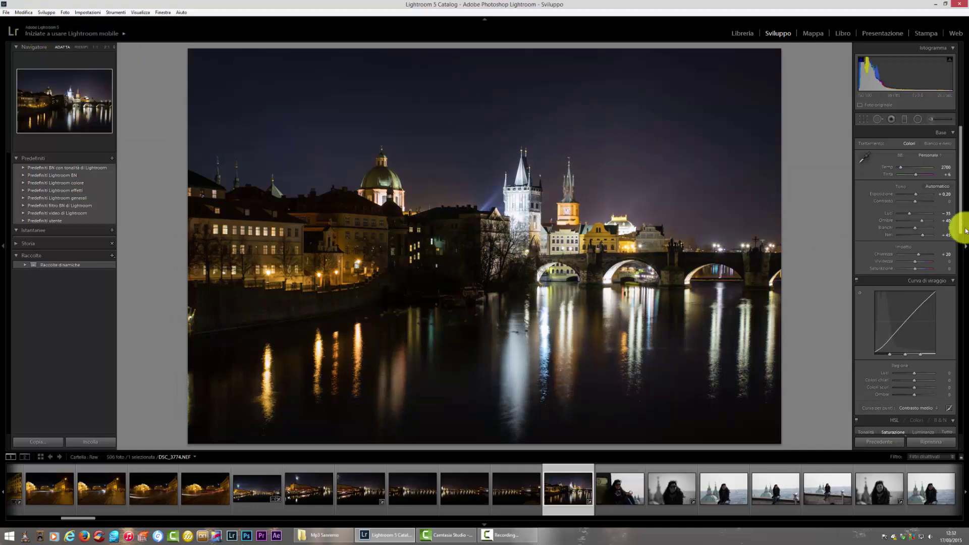
{"action": "mouse_move", "coordinate": [961, 211]}
{"action": "left_mouse_down"}
{"action": "mouse_move", "coordinate": [964, 286]}
{"action": "mouse_move", "coordinate": [906, 289]}
{"action": "left_mouse_up"}
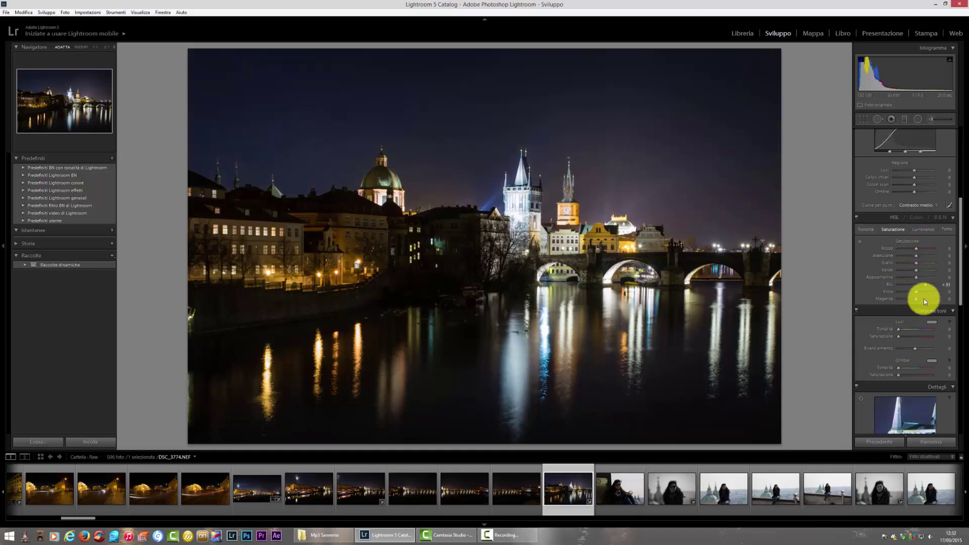
- Reset blue and orange saturation to 0 and strongly desaturate the greens
{"action": "double_click", "coordinate": [928, 285]}
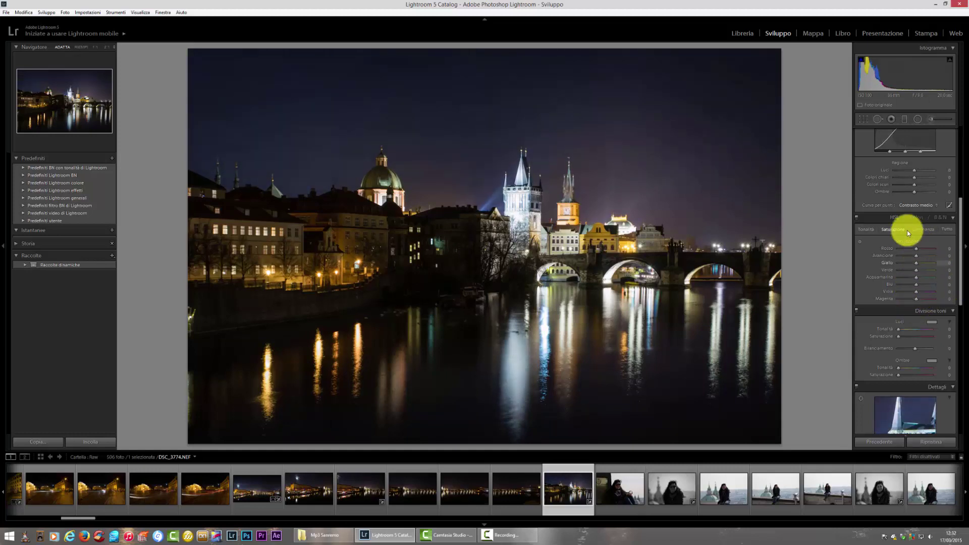
{"action": "left_click", "coordinate": [895, 220]}
{"action": "left_click", "coordinate": [896, 218]}
{"action": "double_click", "coordinate": [902, 258]}
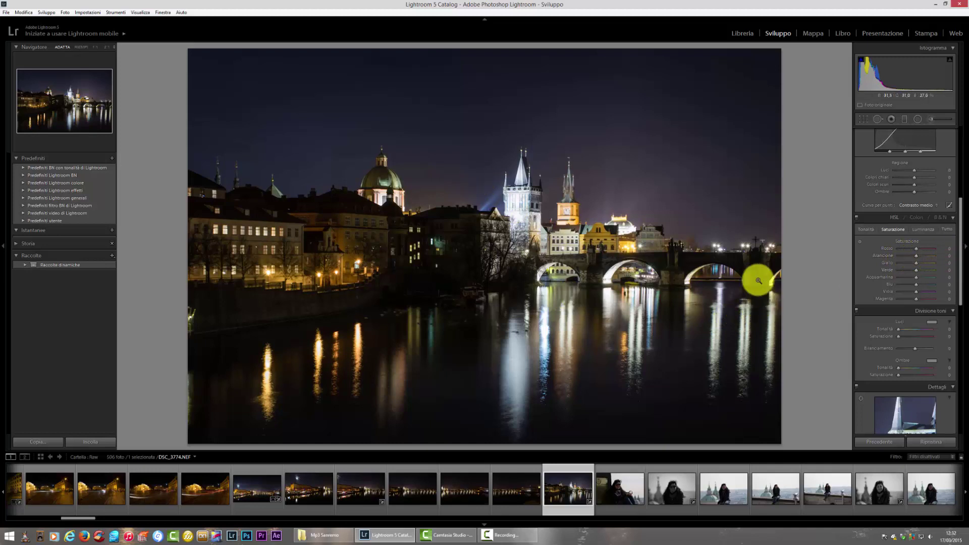
{"action": "left_click_drag", "start_coordinate": [918, 271], "coordinate": [883, 276]}
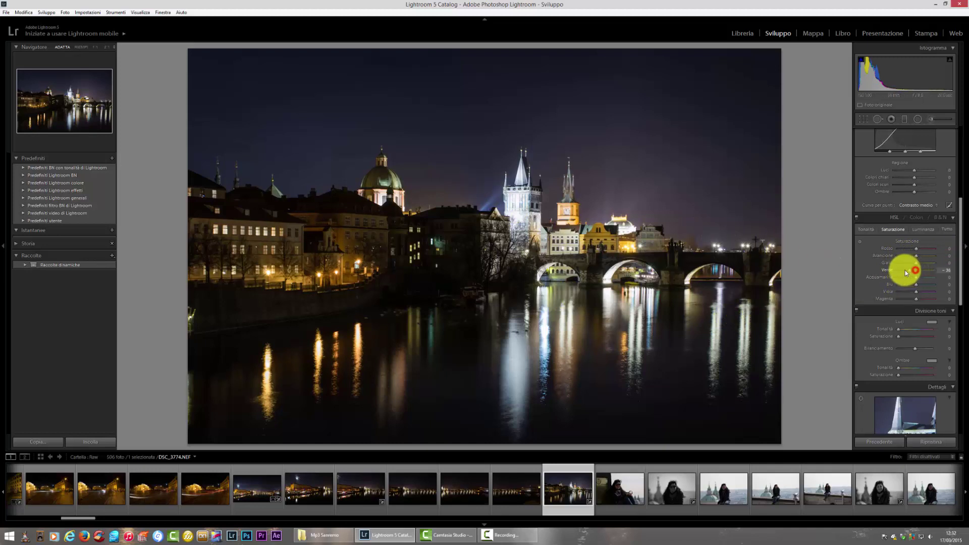
{"action": "left_click", "coordinate": [948, 273]}
- Set the blue luminance to -64 in the HSL Luminance controls
{"action": "left_click", "coordinate": [867, 229]}
{"action": "left_click", "coordinate": [932, 232]}
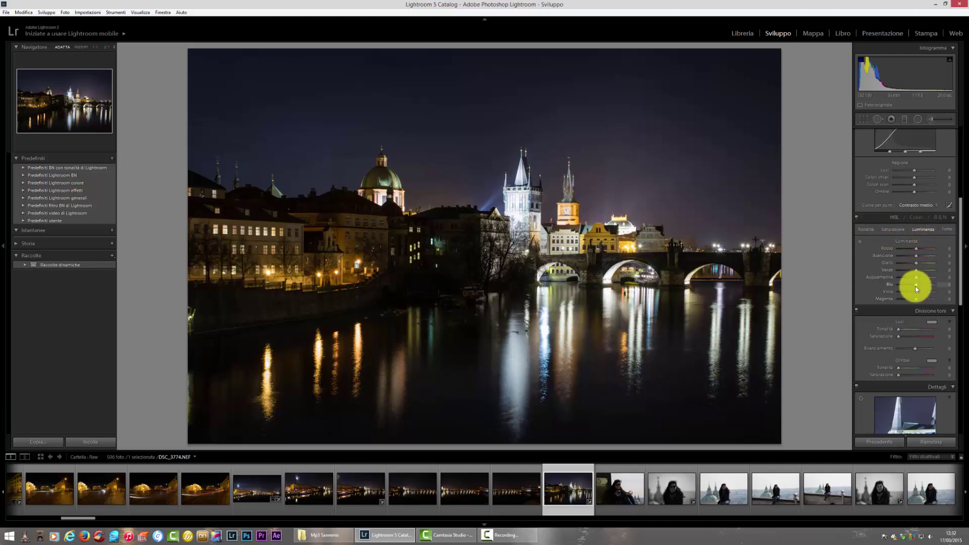
{"action": "left_click_drag", "start_coordinate": [925, 287], "coordinate": [955, 289]}
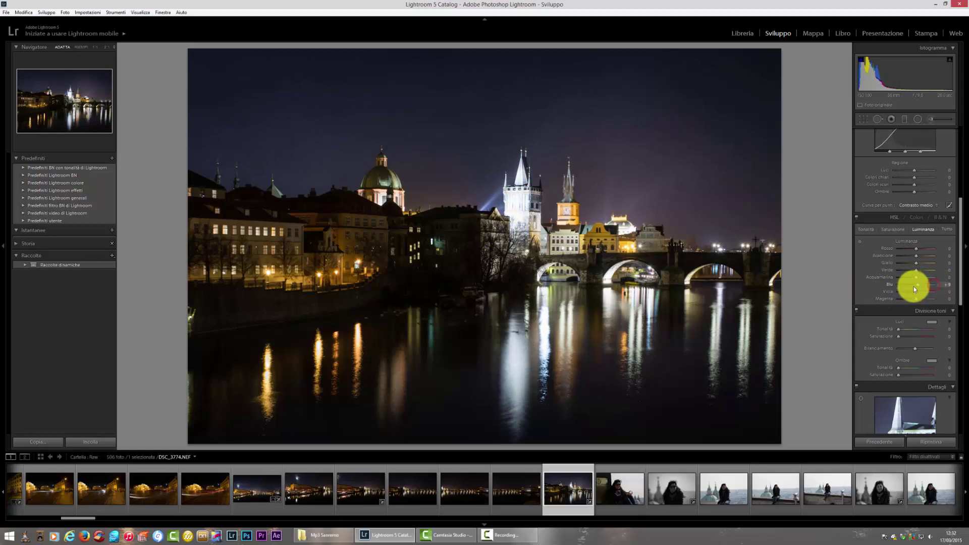
{"action": "type", "text": "-64"}
{"action": "key", "text": "Return"}
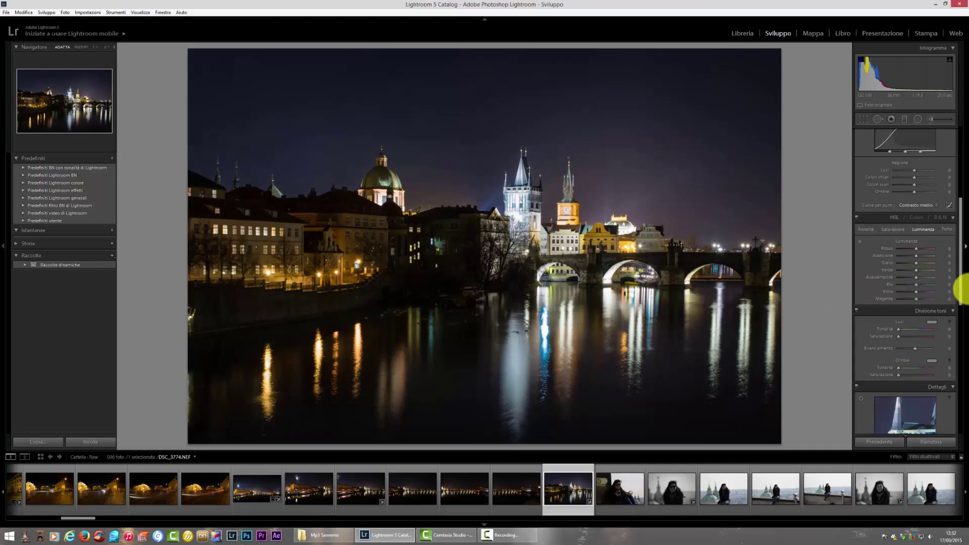
- Return to HSL saturation, preview the photo in black and white, then switch back to colour
{"action": "left_click", "coordinate": [900, 229]}
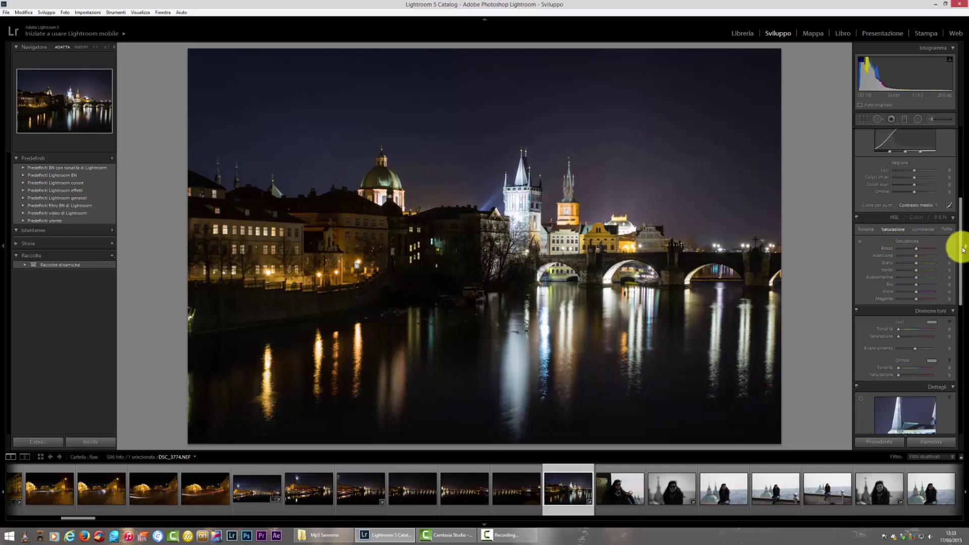
{"action": "left_click_drag", "start_coordinate": [960, 249], "coordinate": [959, 189]}
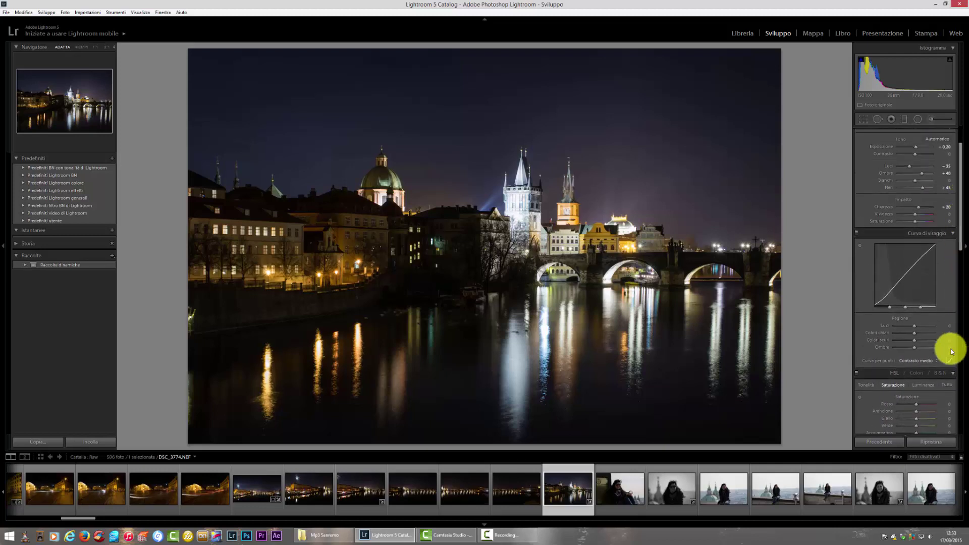
{"action": "left_click", "coordinate": [940, 373]}
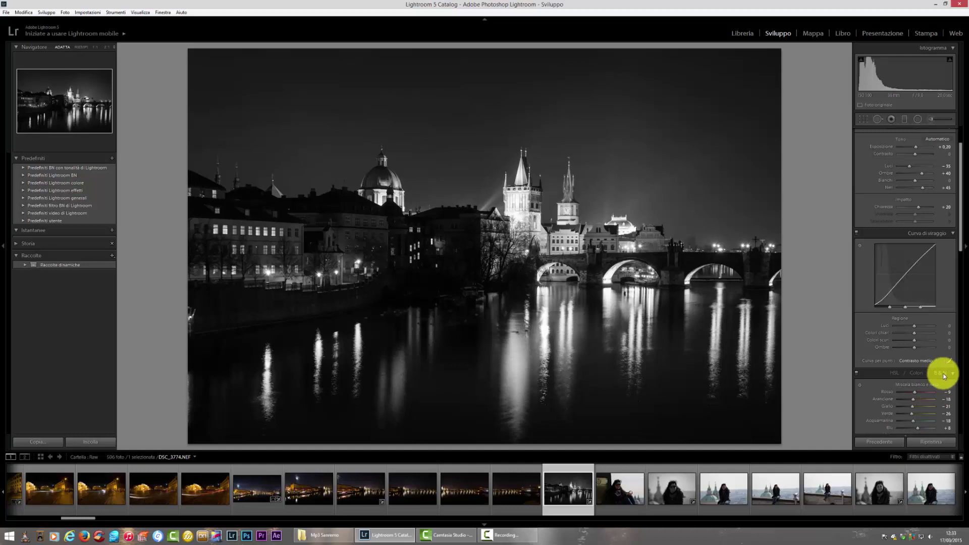
{"action": "left_click", "coordinate": [894, 373]}
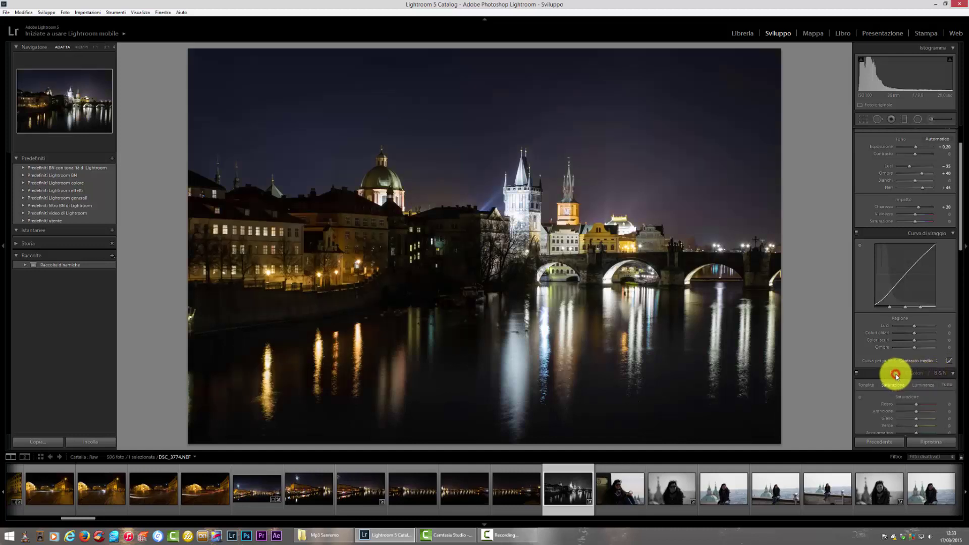
{"action": "scroll", "coordinate": [959, 217], "scroll_direction": "up", "scroll_amount": 2}
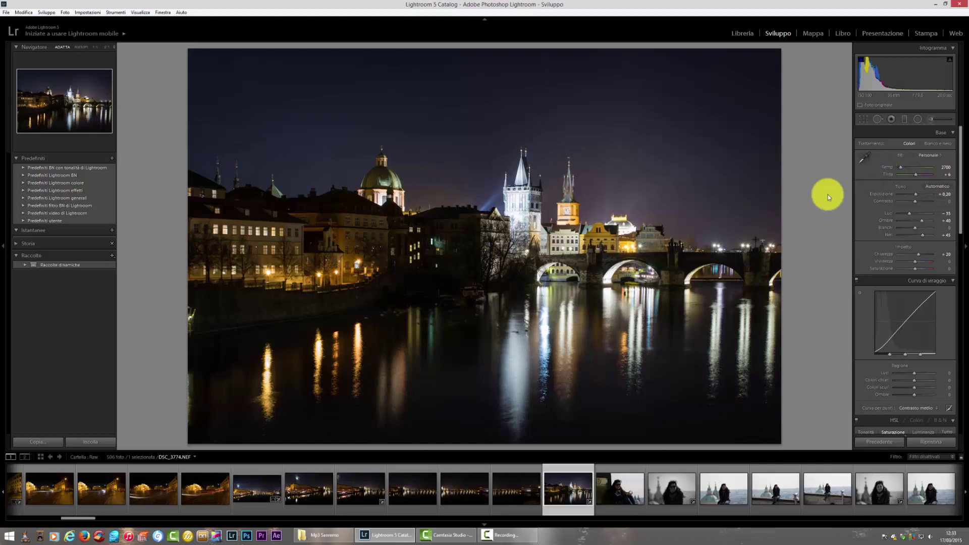
- Straighten the photo along a level line drawn at the bridge and apply the crop
{"action": "left_click", "coordinate": [865, 119]}
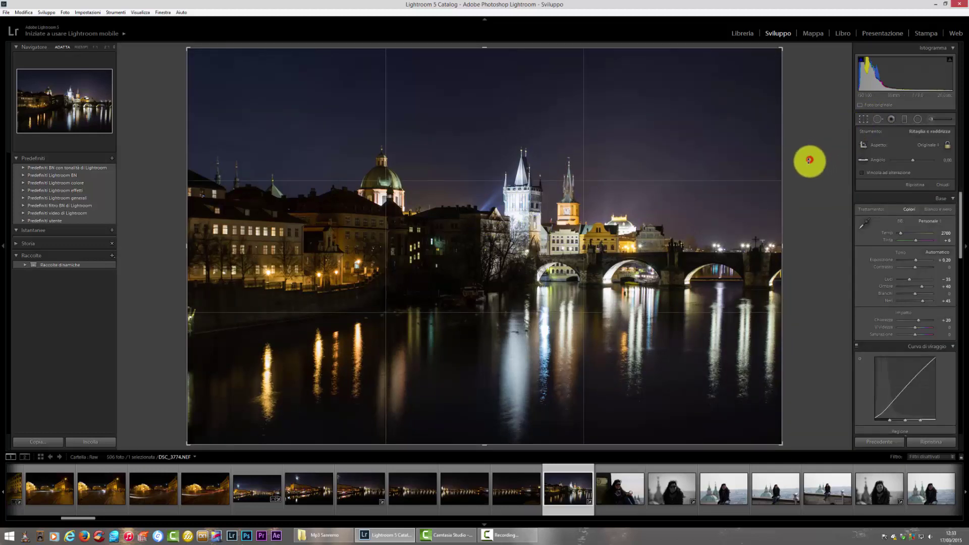
{"action": "left_click_drag", "start_coordinate": [808, 158], "coordinate": [866, 156]}
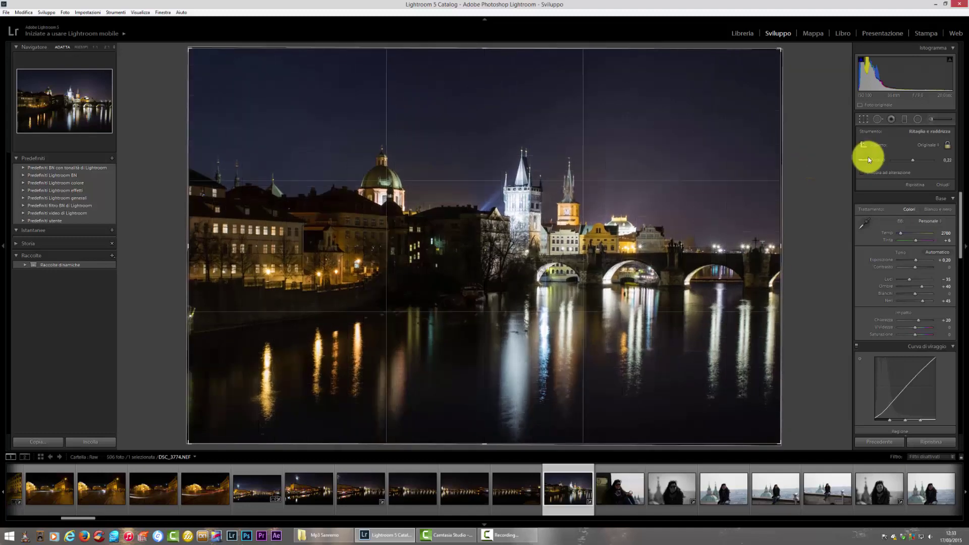
{"action": "left_click", "coordinate": [917, 186]}
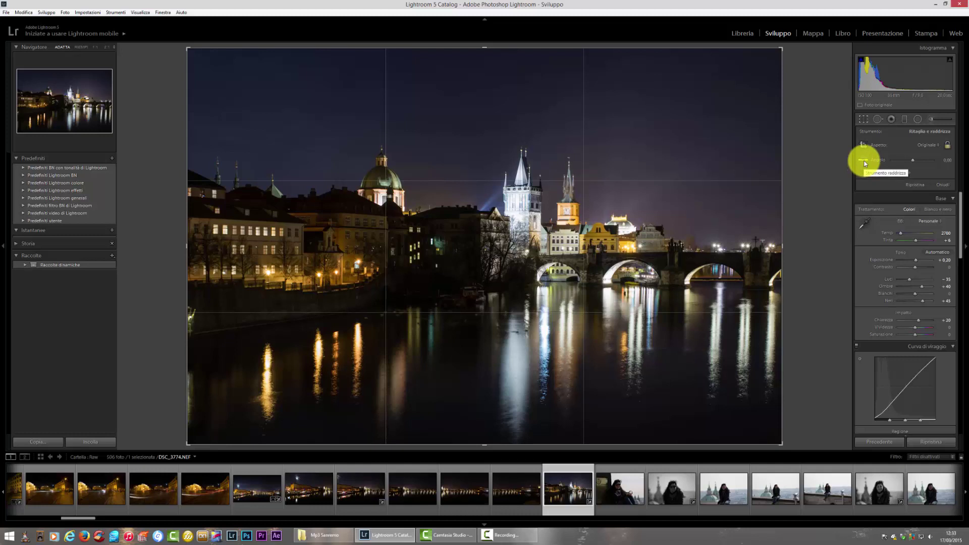
{"action": "left_click", "coordinate": [864, 162]}
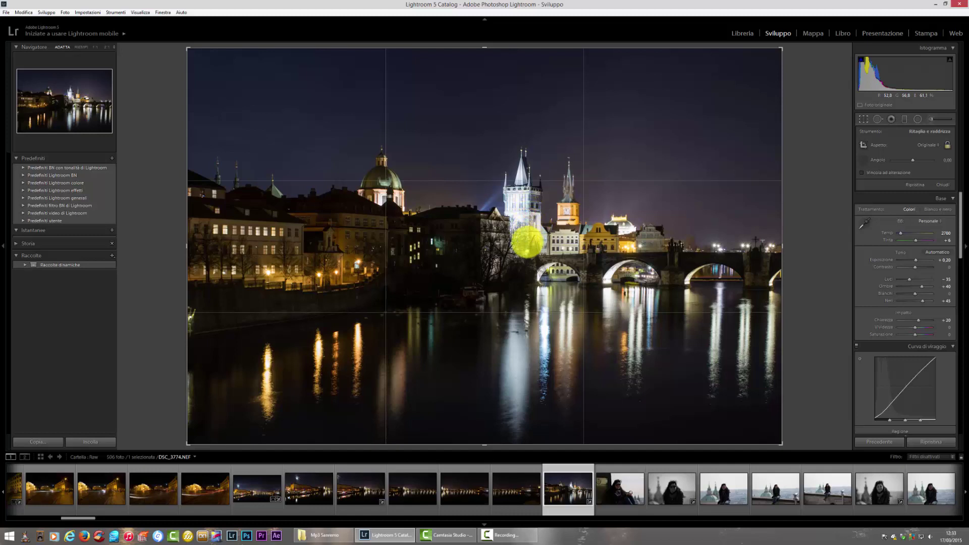
{"action": "left_click_drag", "start_coordinate": [527, 251], "coordinate": [528, 259]}
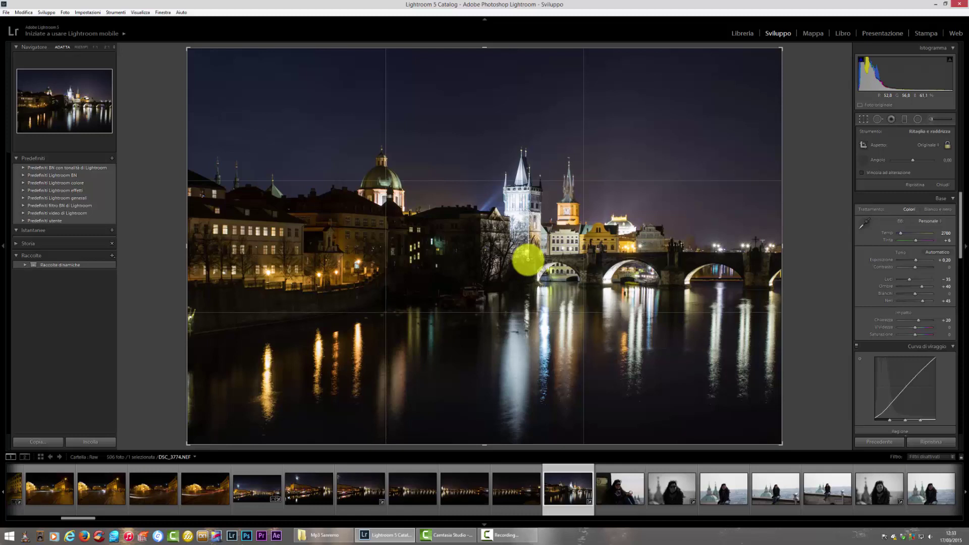
{"action": "left_click_drag", "start_coordinate": [528, 260], "coordinate": [526, 255]}
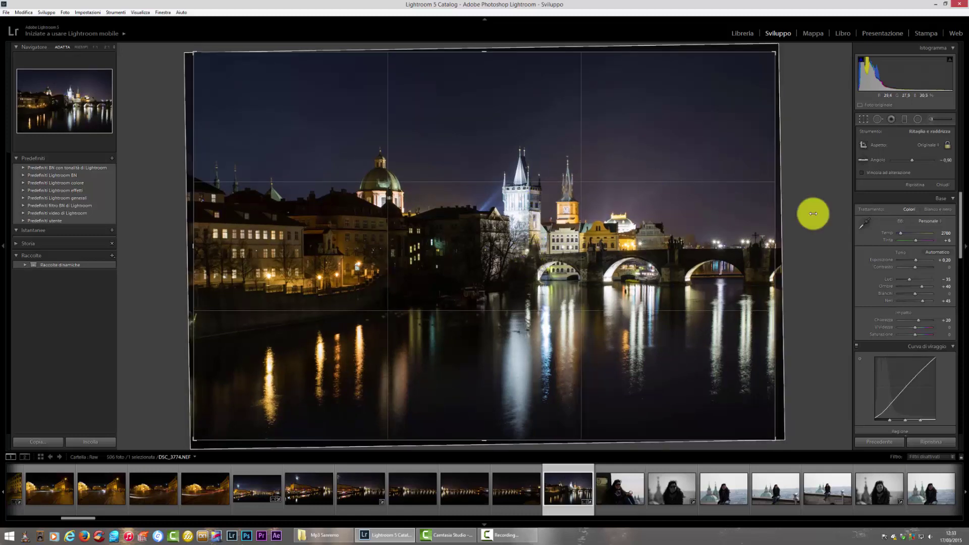
{"action": "left_click", "coordinate": [943, 185]}
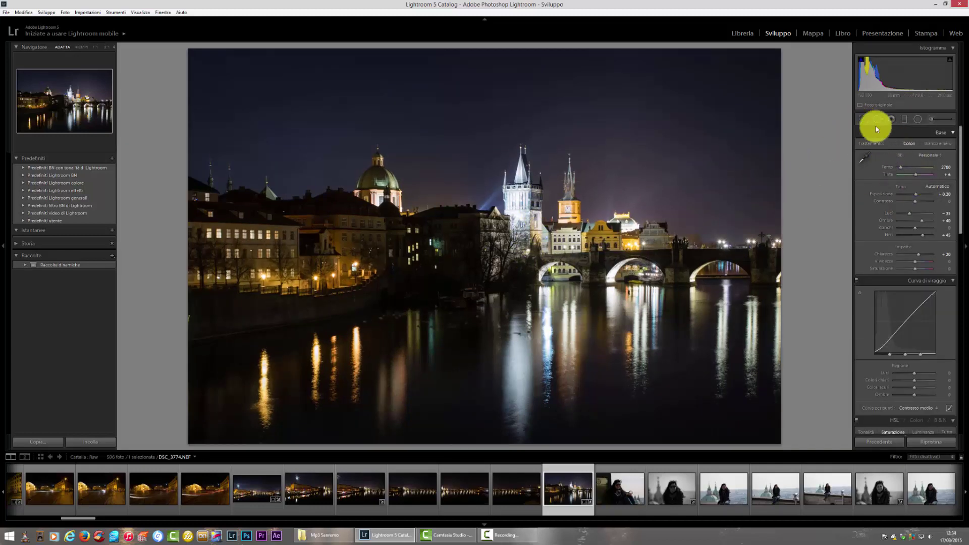
- Reset the crop and rotation to the original angle and close cropping
{"action": "left_click", "coordinate": [864, 119]}
{"action": "left_click", "coordinate": [920, 186]}
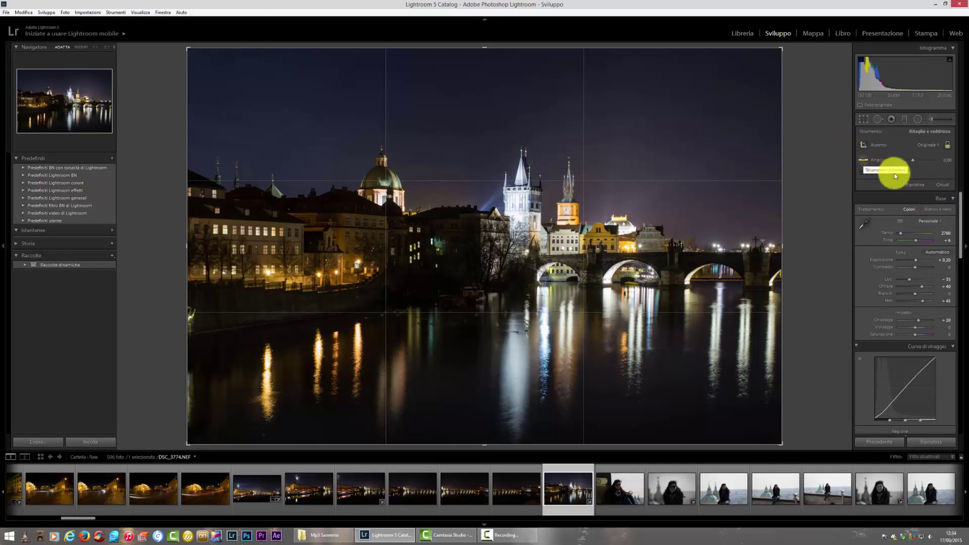
{"action": "left_click", "coordinate": [943, 185]}
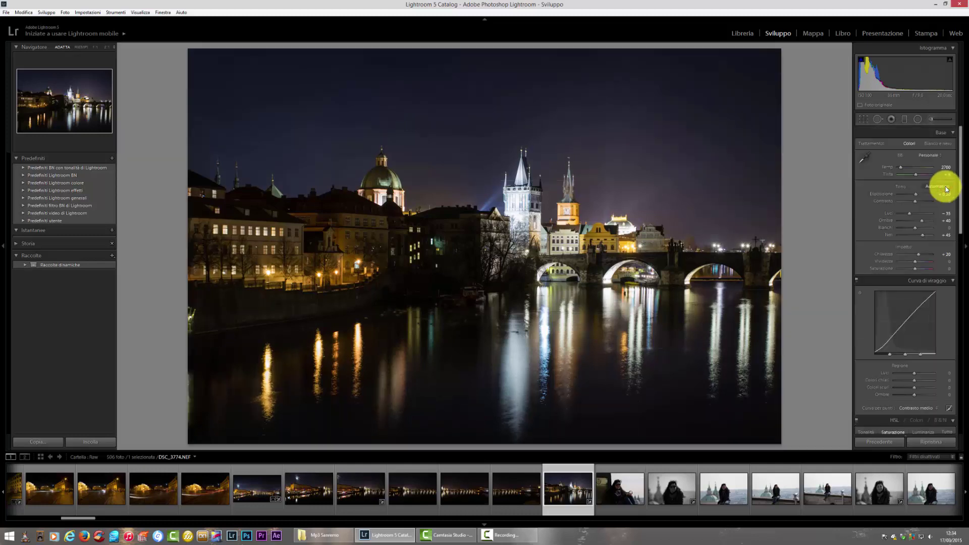
- Start a new Adjustment Brush with clarity pushed to 100
{"action": "left_click", "coordinate": [931, 120]}
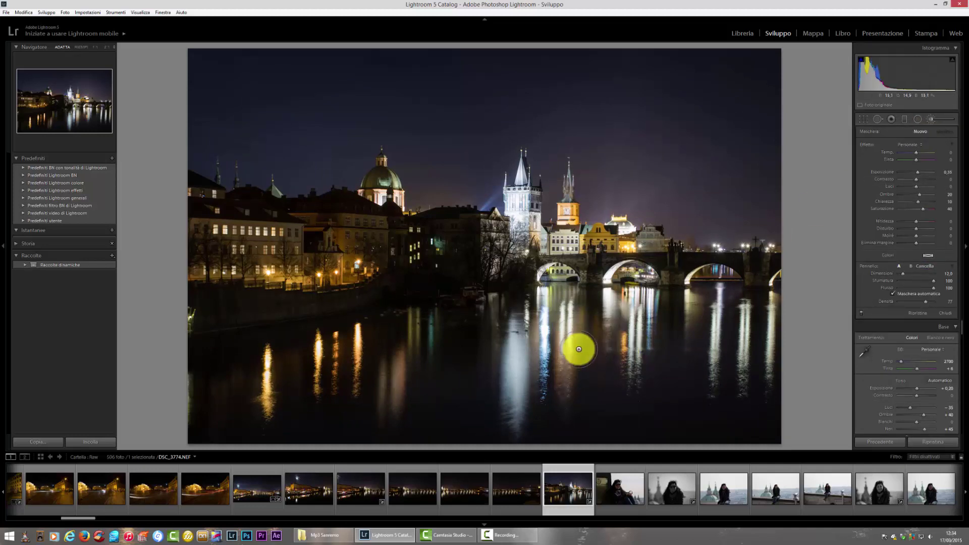
{"action": "scroll", "coordinate": [655, 328], "scroll_direction": "up", "scroll_amount": 1}
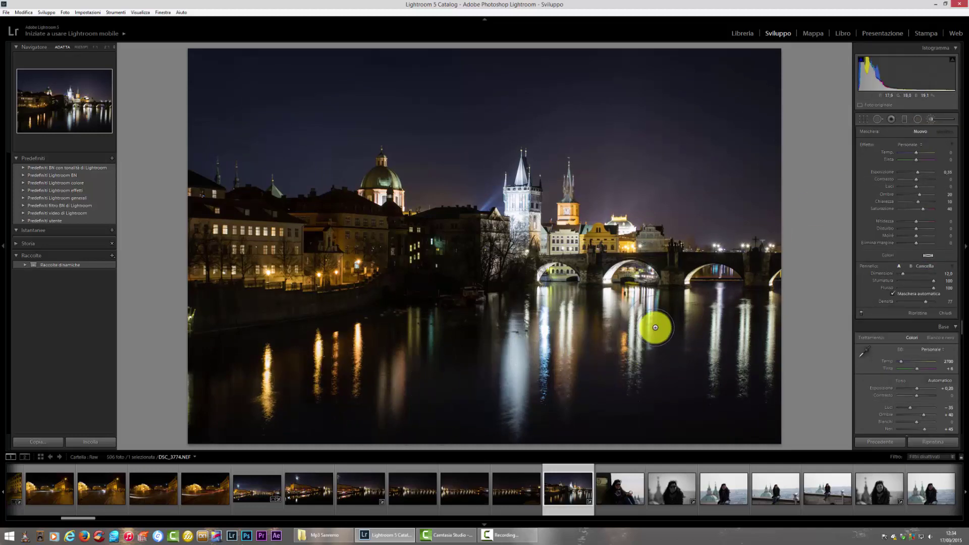
{"action": "left_click_drag", "start_coordinate": [930, 204], "coordinate": [952, 207]}
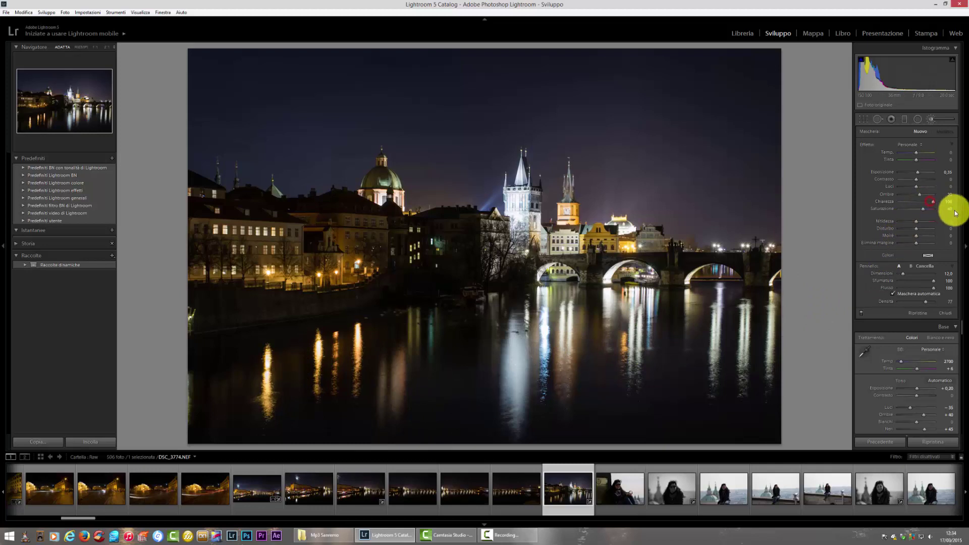
{"action": "left_click", "coordinate": [952, 211]}
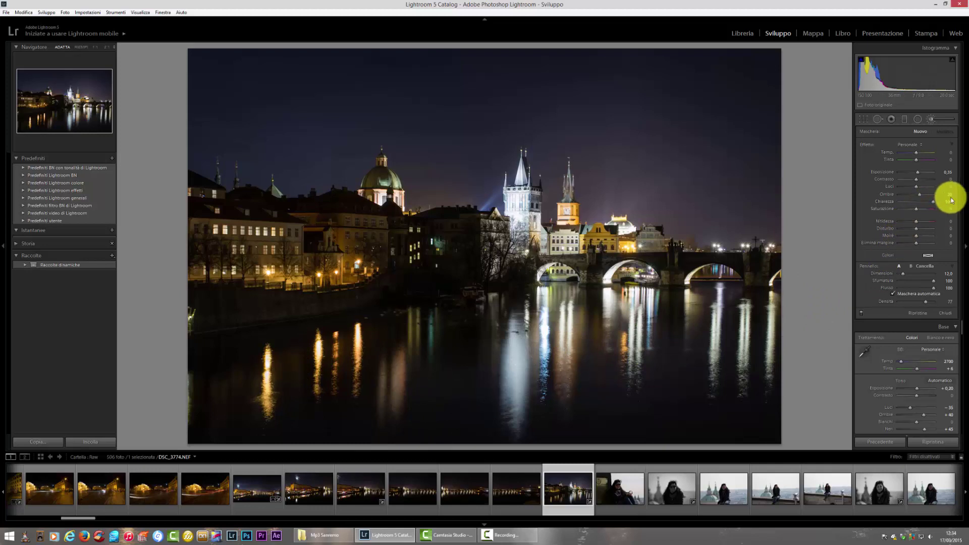
- Set the brush shadows and exposure to 0, then close and reopen the brush panel
{"action": "left_click", "coordinate": [950, 195]}
{"action": "type", "text": "0"}
{"action": "key", "text": "Return"}
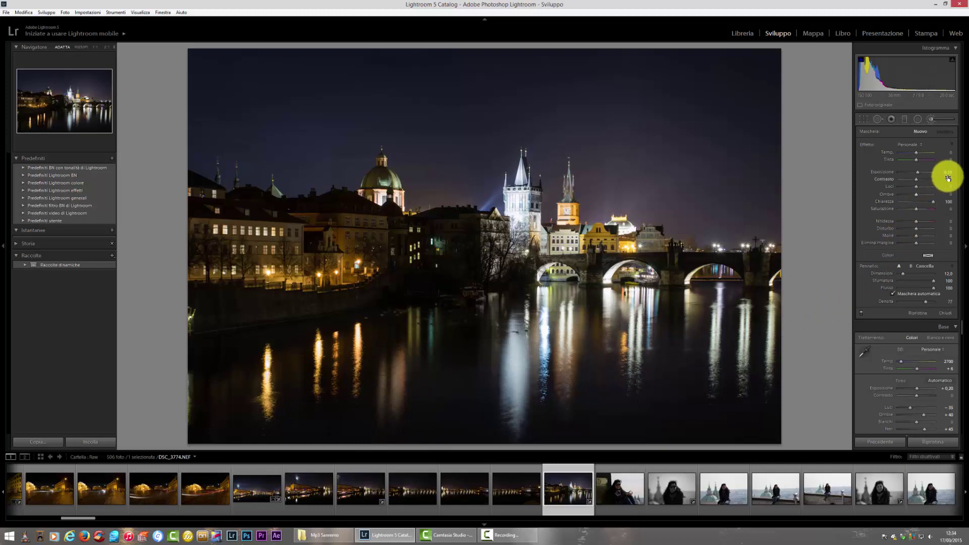
{"action": "left_click", "coordinate": [948, 172]}
{"action": "type", "text": "0"}
{"action": "key", "text": "Return"}
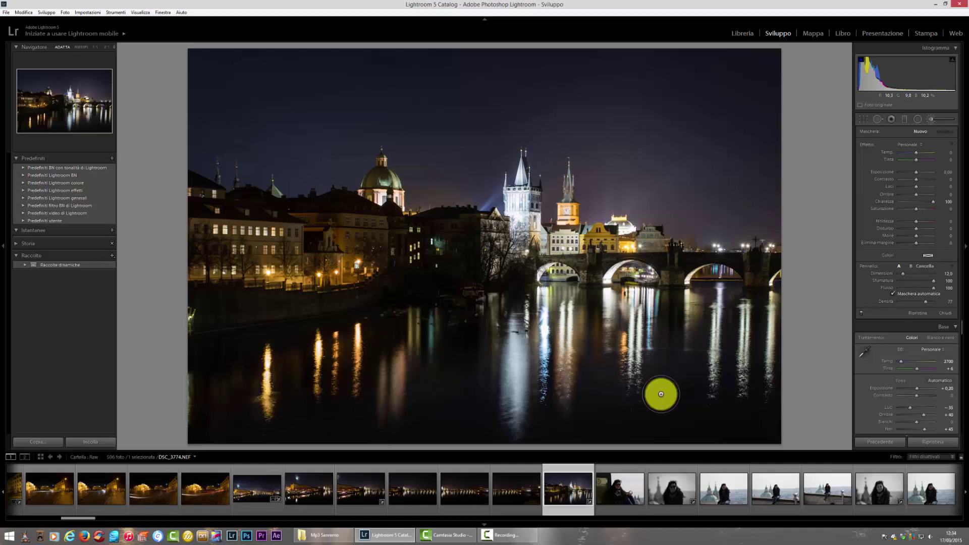
{"action": "left_click", "coordinate": [946, 313]}
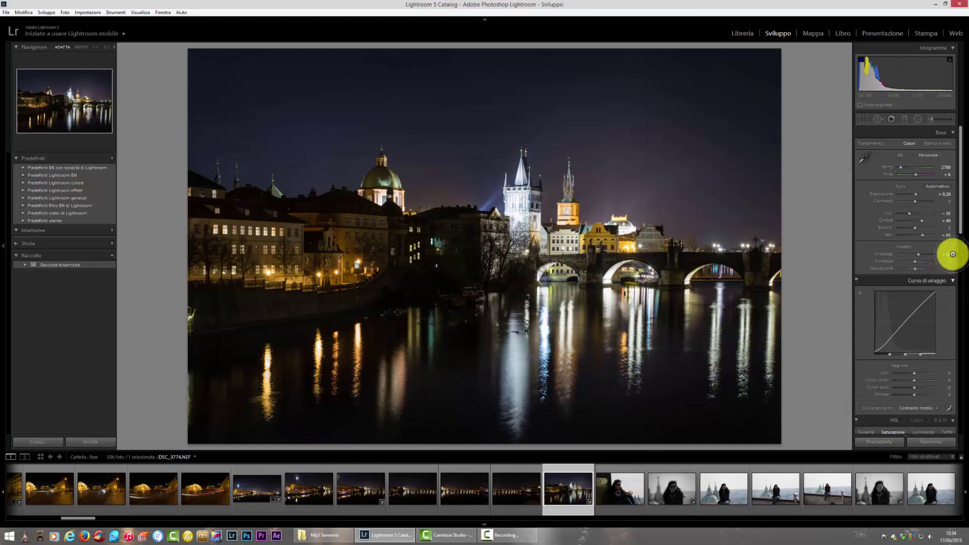
{"action": "left_click", "coordinate": [935, 120]}
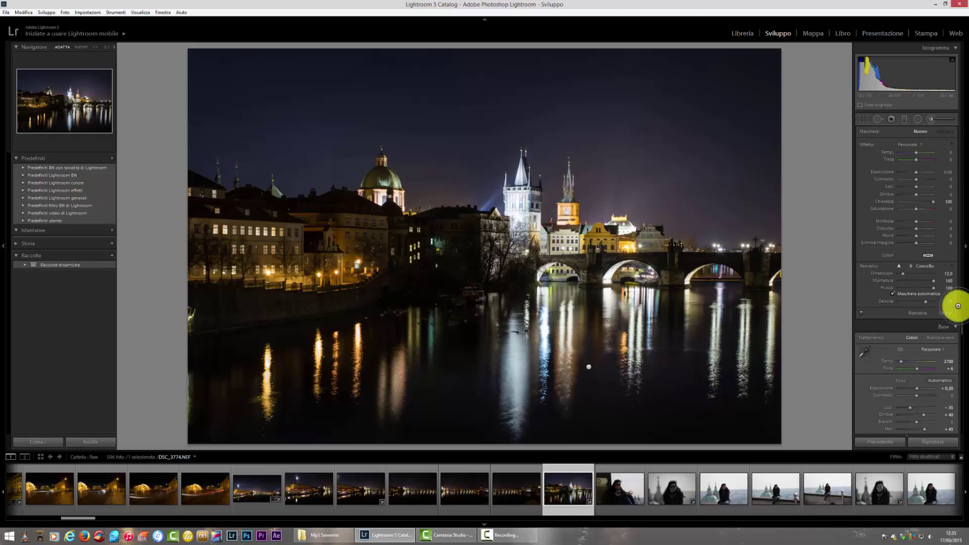
- Paint a new brush stroke over the left riverside wall with shadows at 50
{"action": "left_click", "coordinate": [948, 313]}
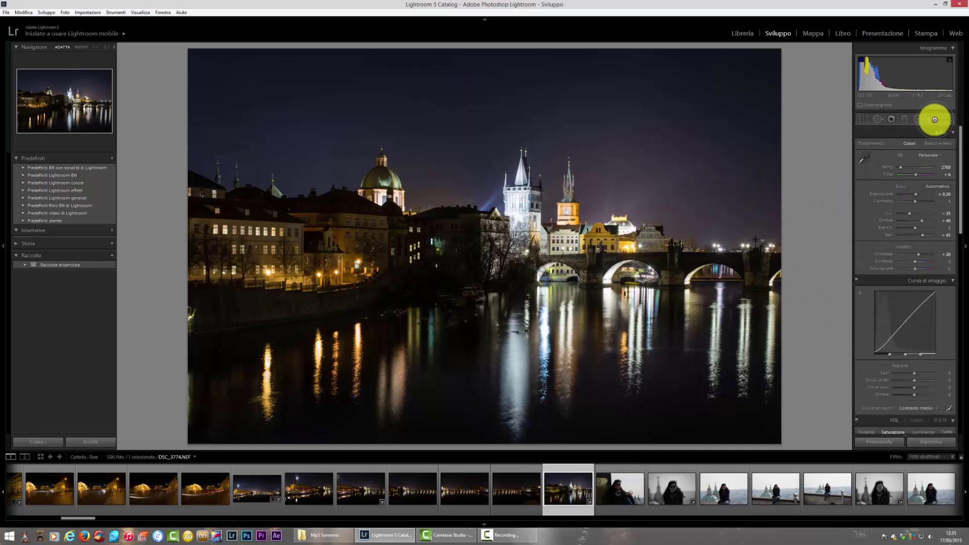
{"action": "left_click", "coordinate": [933, 119]}
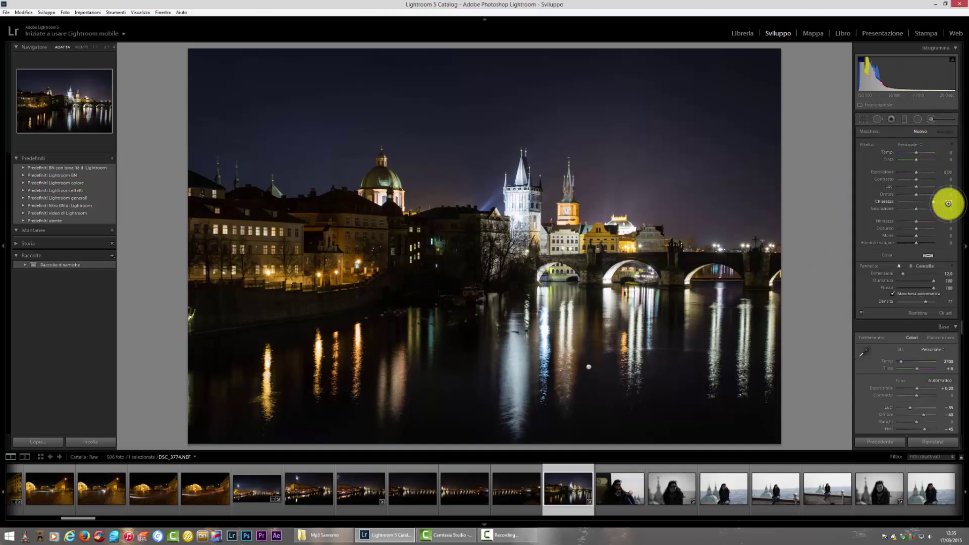
{"action": "left_click_drag", "start_coordinate": [916, 195], "coordinate": [934, 194]}
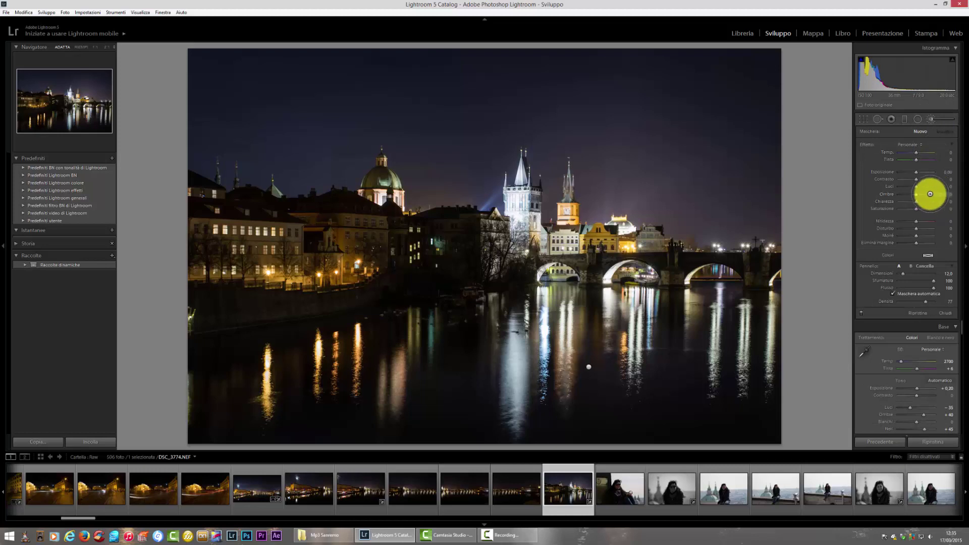
{"action": "mouse_move", "coordinate": [427, 282]}
{"action": "left_mouse_down"}
{"action": "mouse_move", "coordinate": [457, 266]}
{"action": "mouse_move", "coordinate": [283, 330]}
{"action": "mouse_move", "coordinate": [498, 263]}
{"action": "mouse_move", "coordinate": [422, 314]}
{"action": "left_mouse_up"}
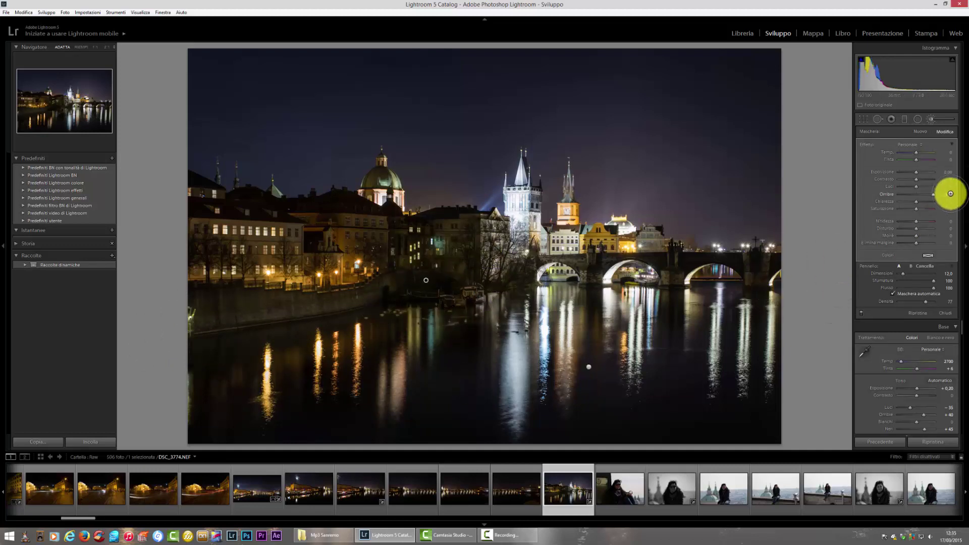
{"action": "type", "text": "50"}
{"action": "key", "text": "Return"}
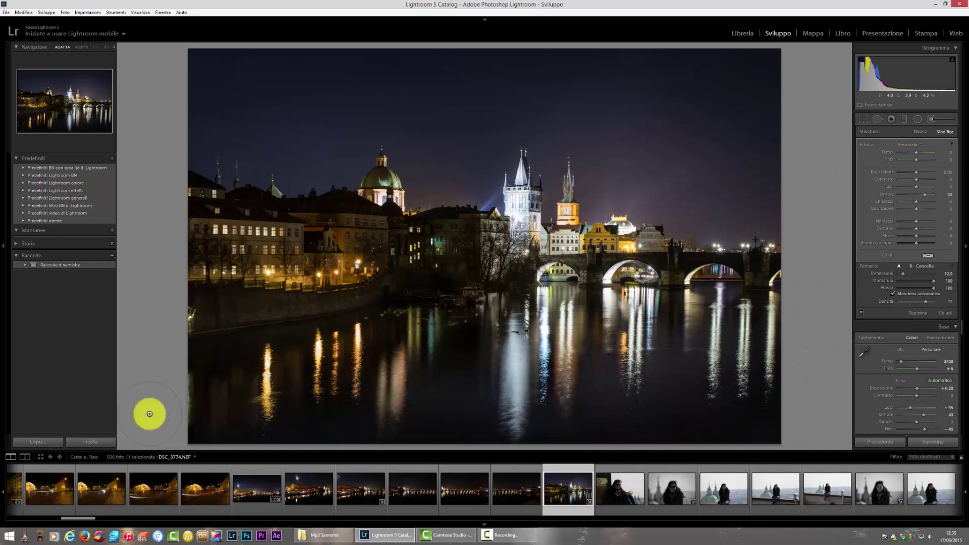
- Undo the last brush stroke and close the Adjustment Brush
{"action": "mouse_move", "coordinate": [484, 246]}
{"action": "left_click", "coordinate": [24, 12]}
{"action": "left_click", "coordinate": [23, 21]}
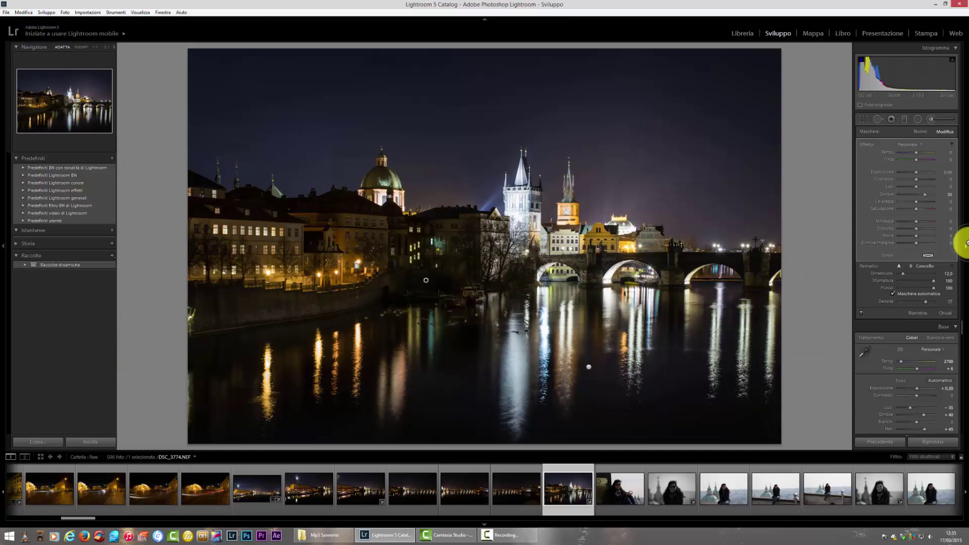
{"action": "left_click", "coordinate": [949, 313]}
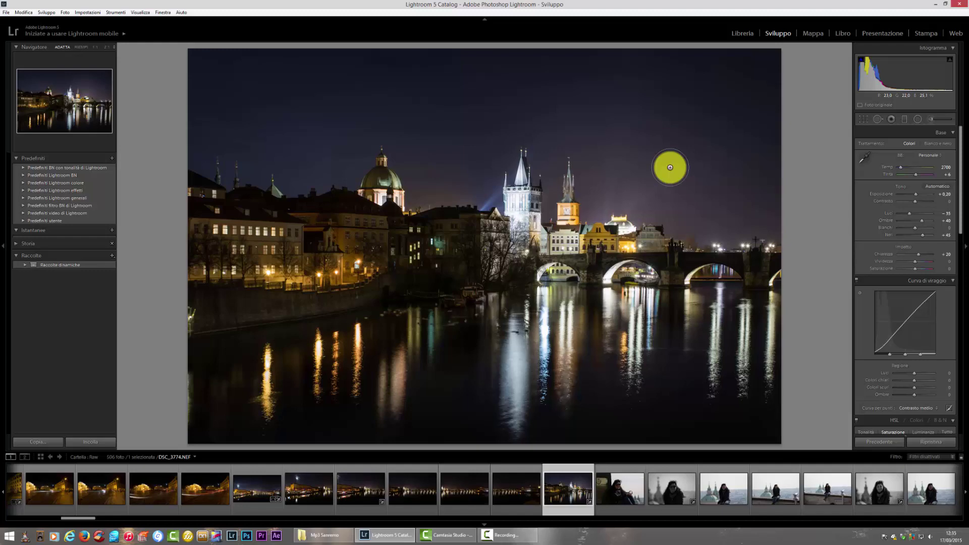
- Export the photo as a JPEG with resizing turned off, saving it to the Desktop
{"action": "left_click", "coordinate": [5, 12]}
{"action": "left_click", "coordinate": [21, 90]}
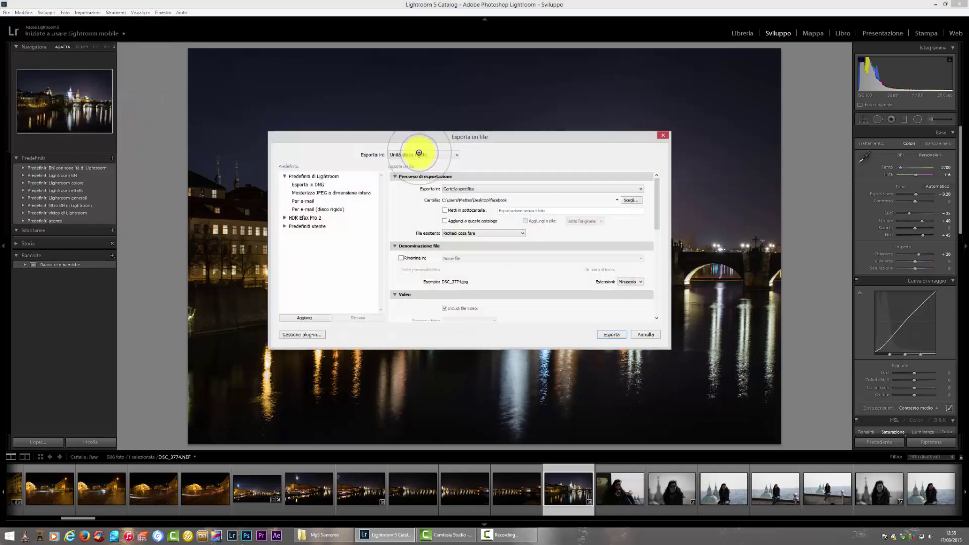
{"action": "left_click_drag", "start_coordinate": [655, 205], "coordinate": [651, 267]}
{"action": "left_click", "coordinate": [403, 233]}
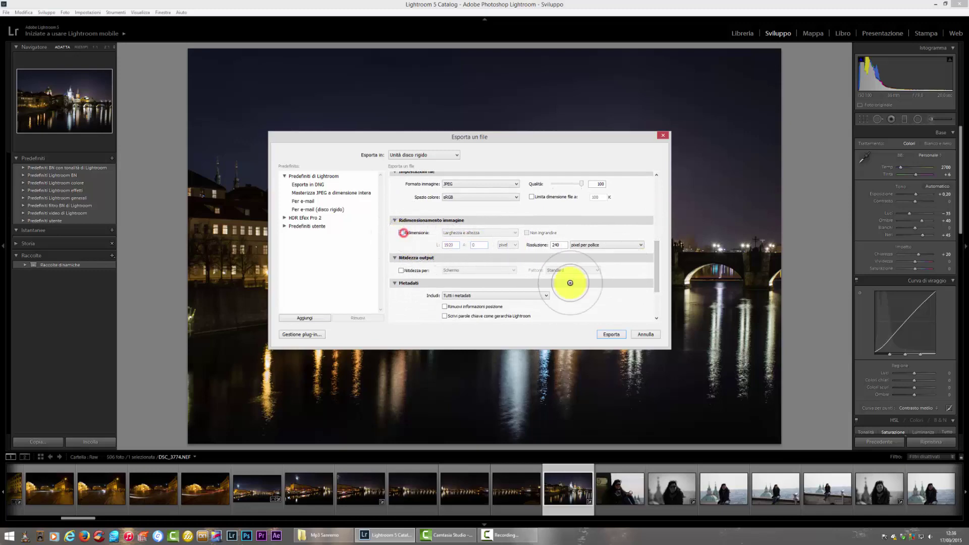
{"action": "left_click", "coordinate": [611, 334]}
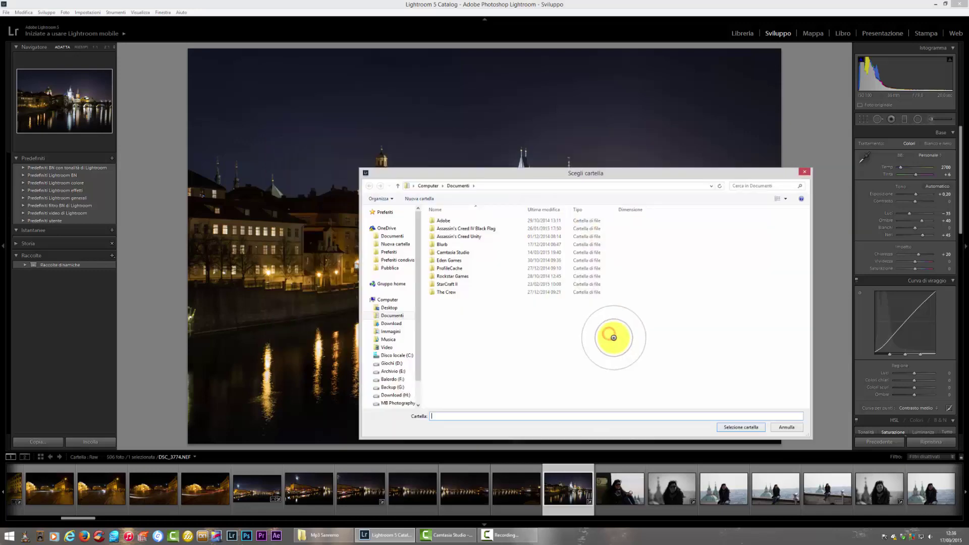
{"action": "left_click", "coordinate": [413, 186]}
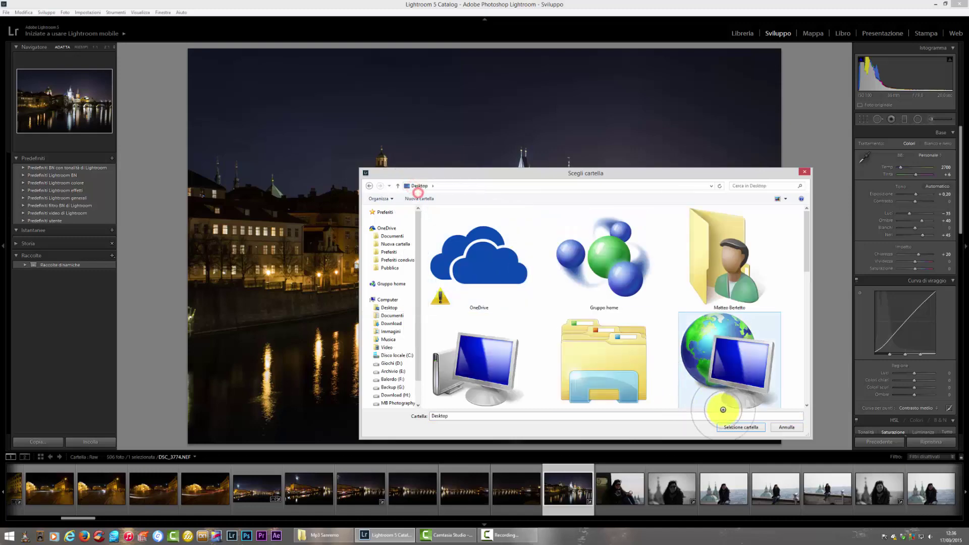
{"action": "left_click", "coordinate": [733, 427]}
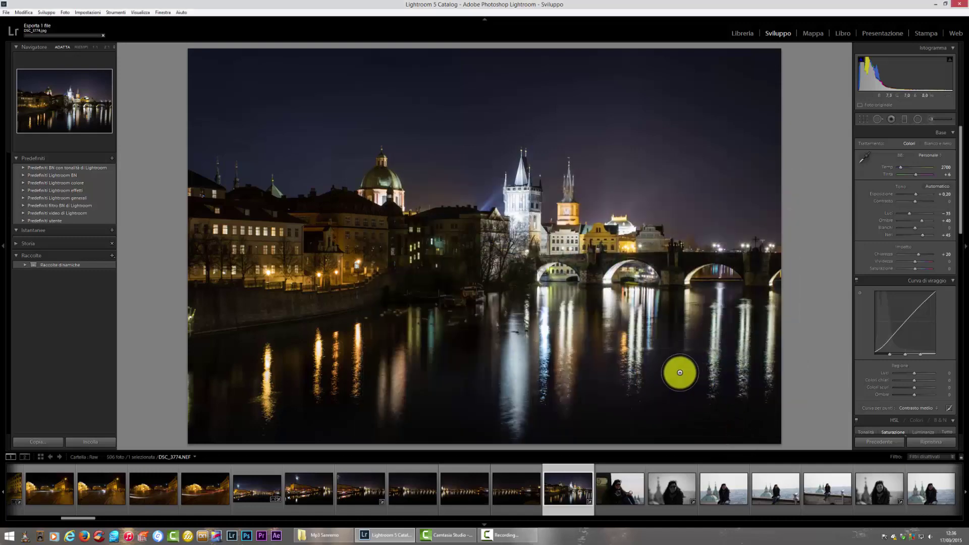